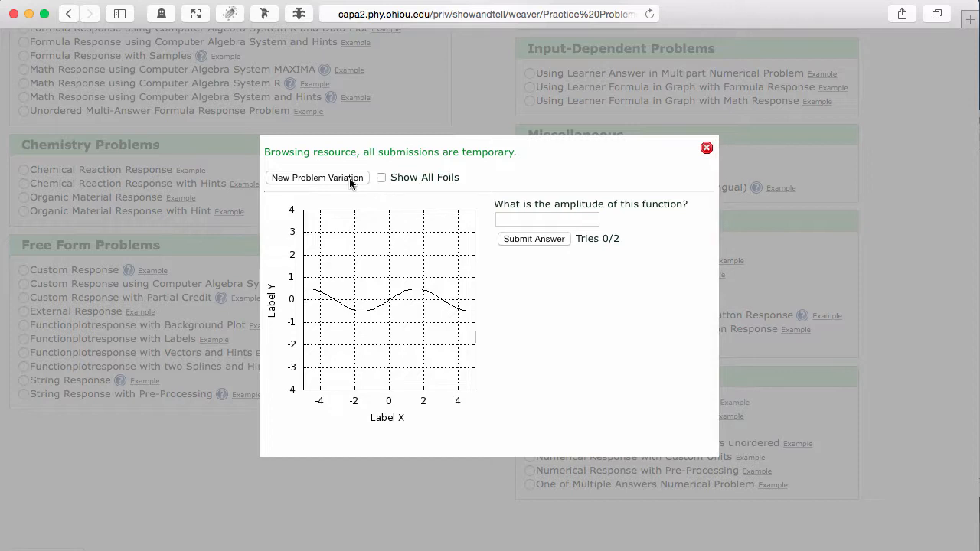
Generate two new variations of the Curve Plot with Numerical Response example, and close the example preview
left_click(349, 178)
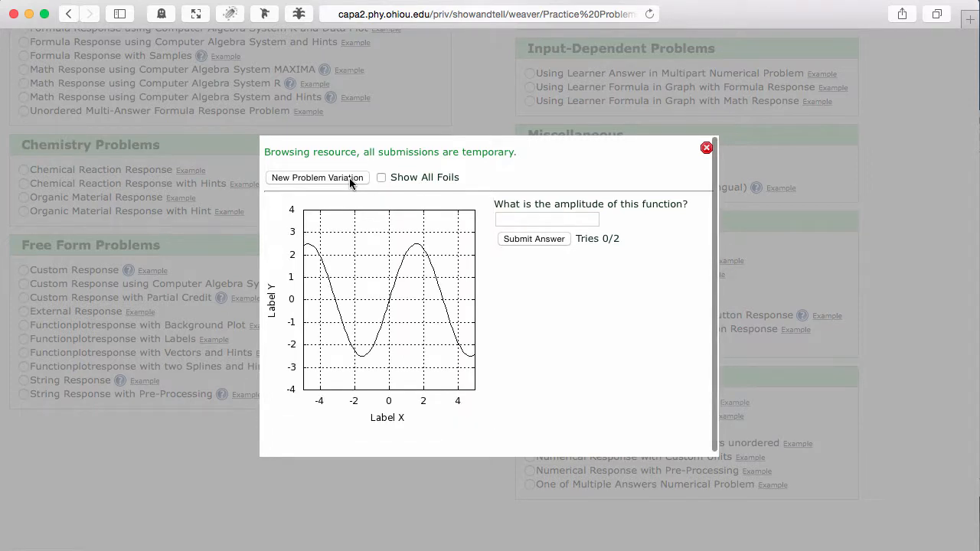
left_click(349, 178)
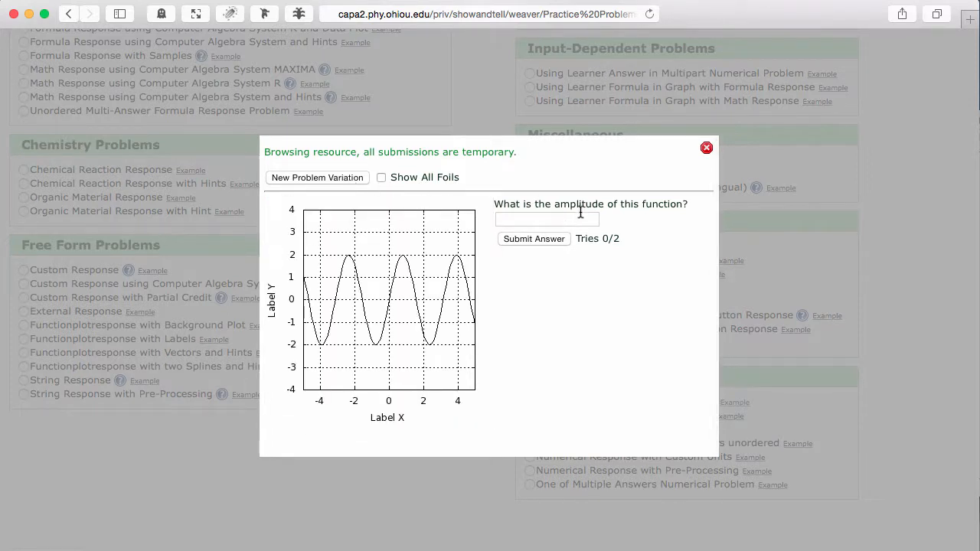
left_click(707, 148)
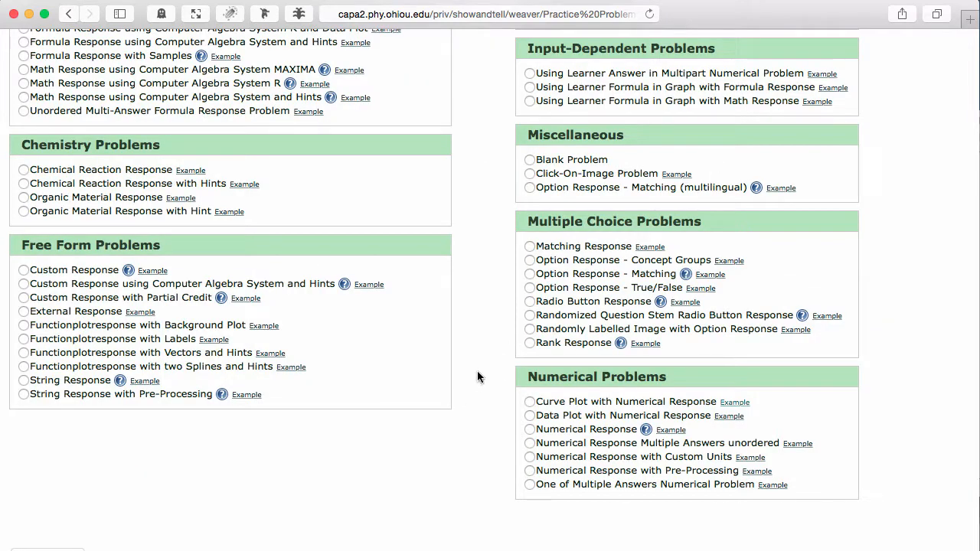
Create the Graph Practice problem from the Curve Plot with Numerical Response template and open it for editing
left_click(526, 400)
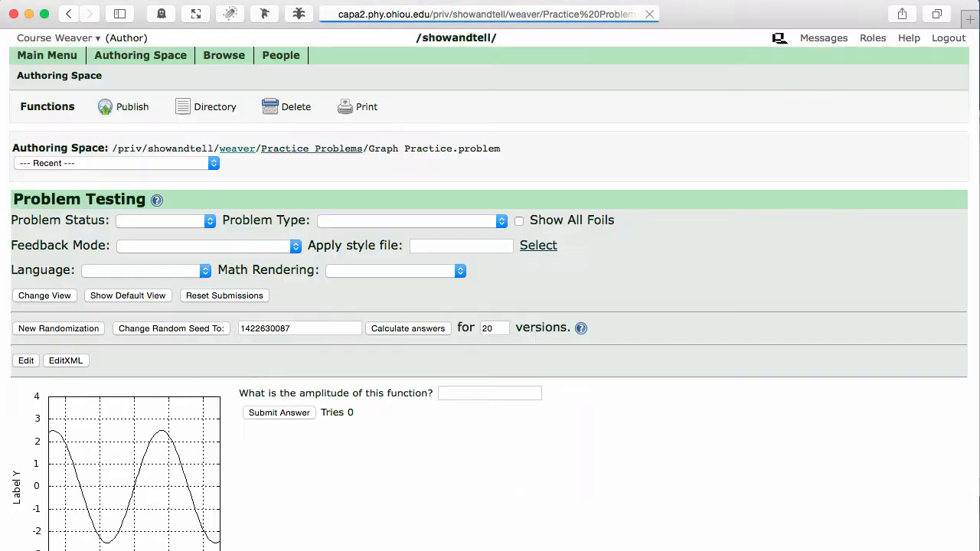
scroll(360, 499, "down", 2)
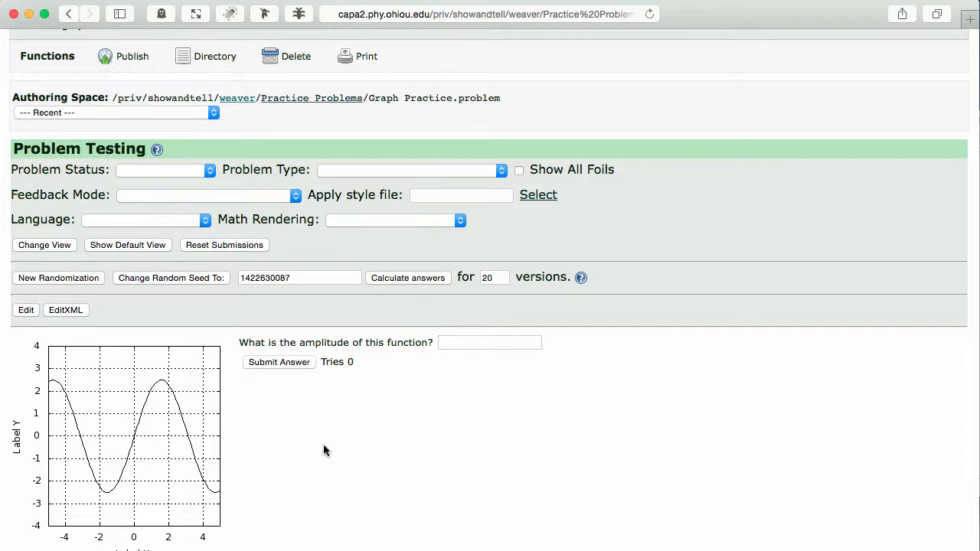
left_click(26, 310)
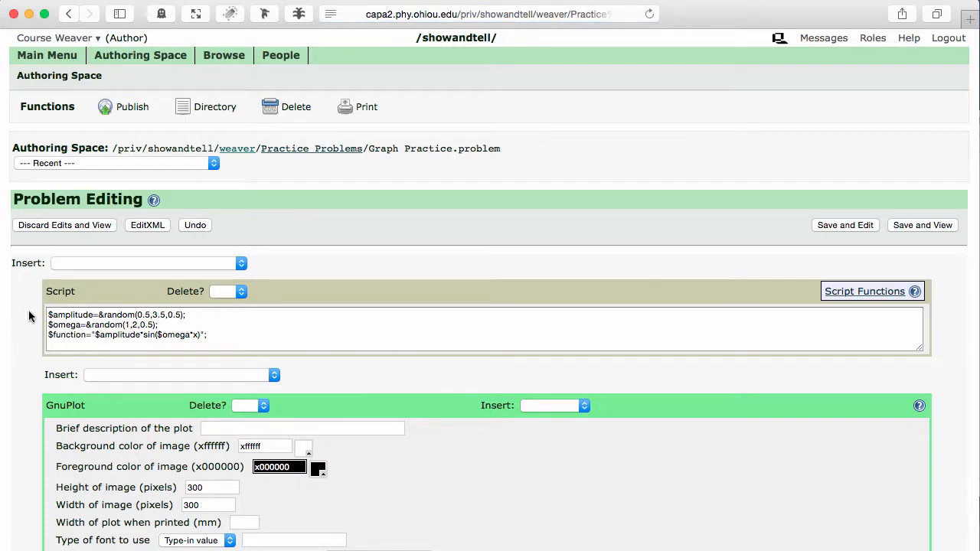
Examine the problem's blocks from the script through the plot and question text to the numerical response's answer variable
scroll(25, 352, "down", 3)
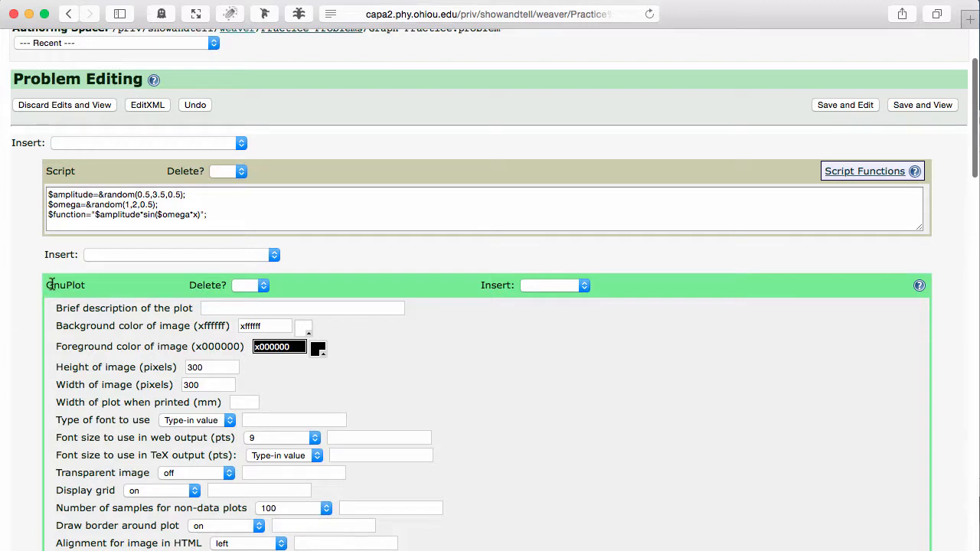
scroll(27, 297, "down", 7)
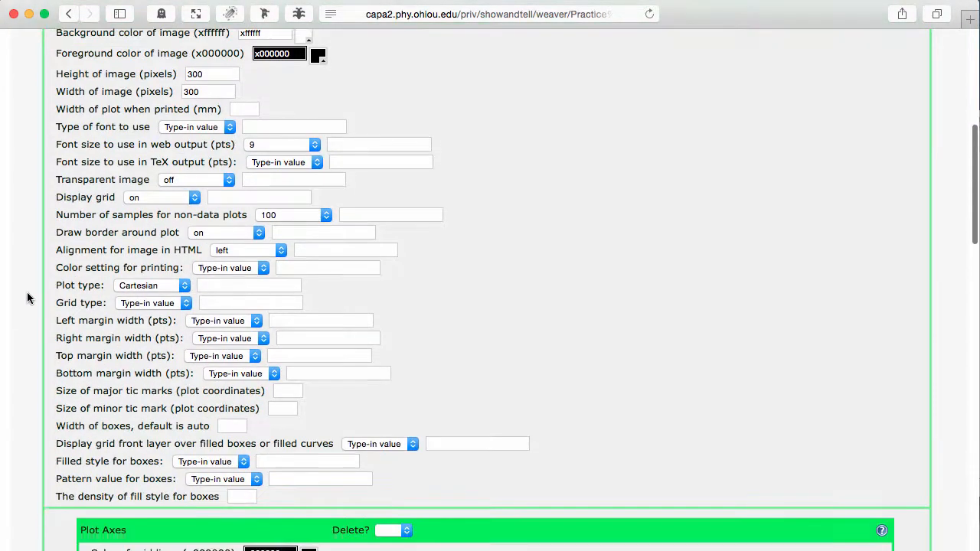
scroll(27, 295, "down", 14)
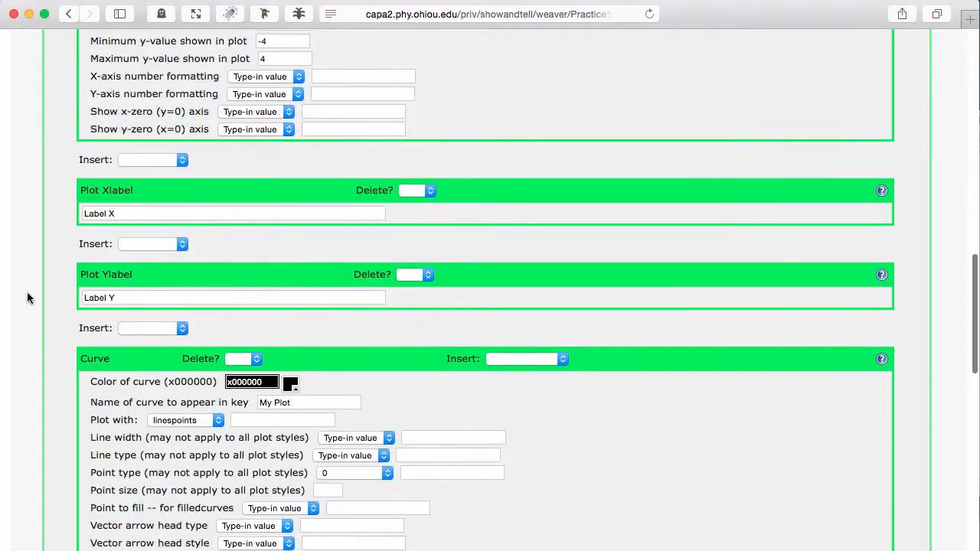
scroll(27, 292, "down", 15)
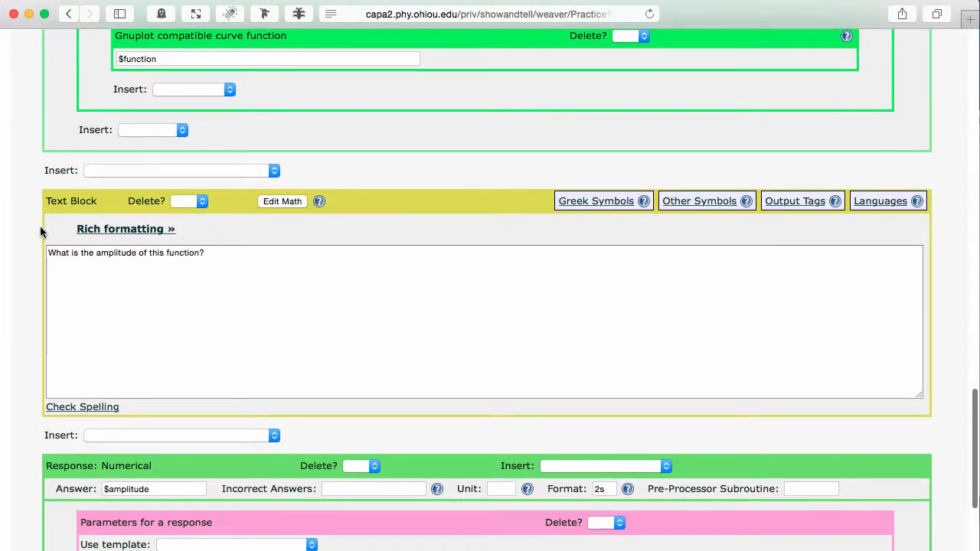
scroll(29, 299, "down", 6)
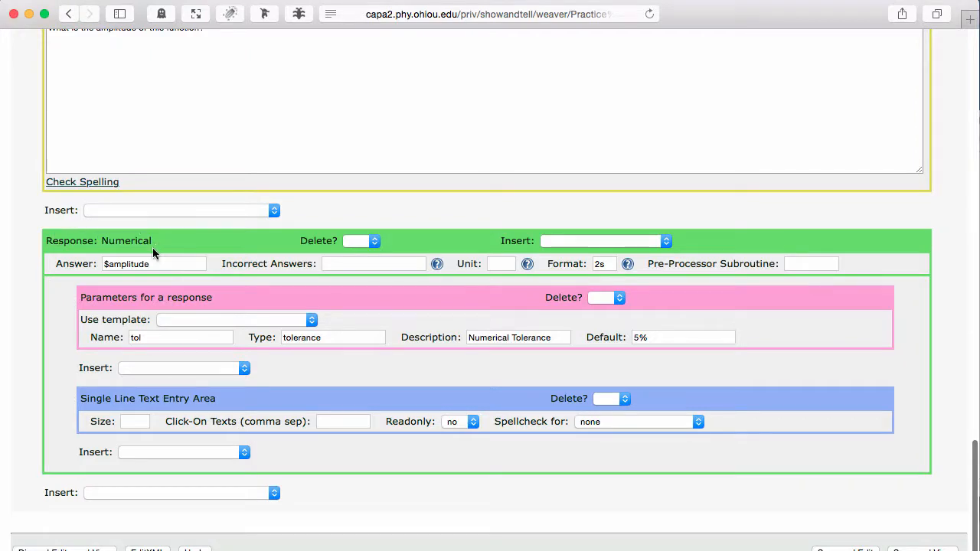
left_click_drag(170, 263, 104, 264)
left_click(176, 264)
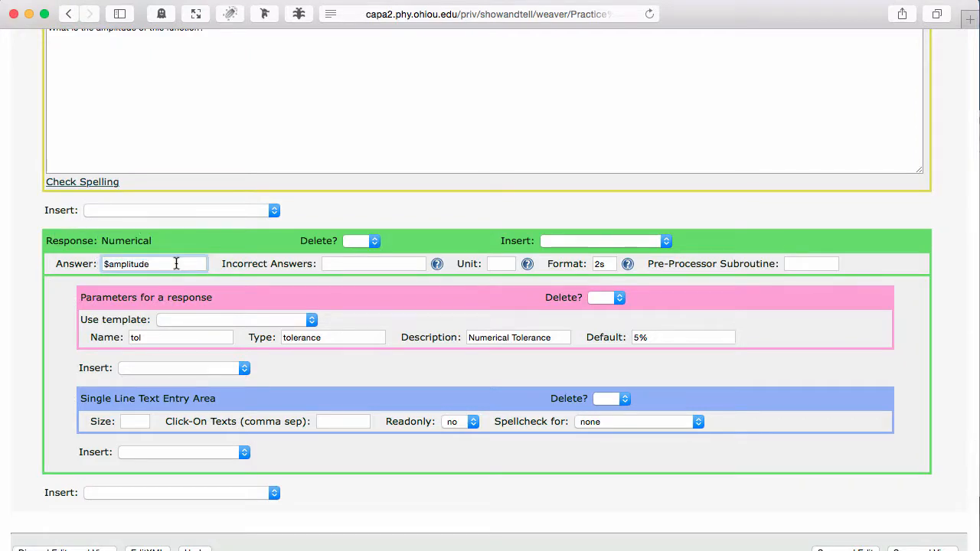
Examine the script block's definitions of $amplitude, $omega and $function with the page text enlarged
scroll(176, 263, "up", 20)
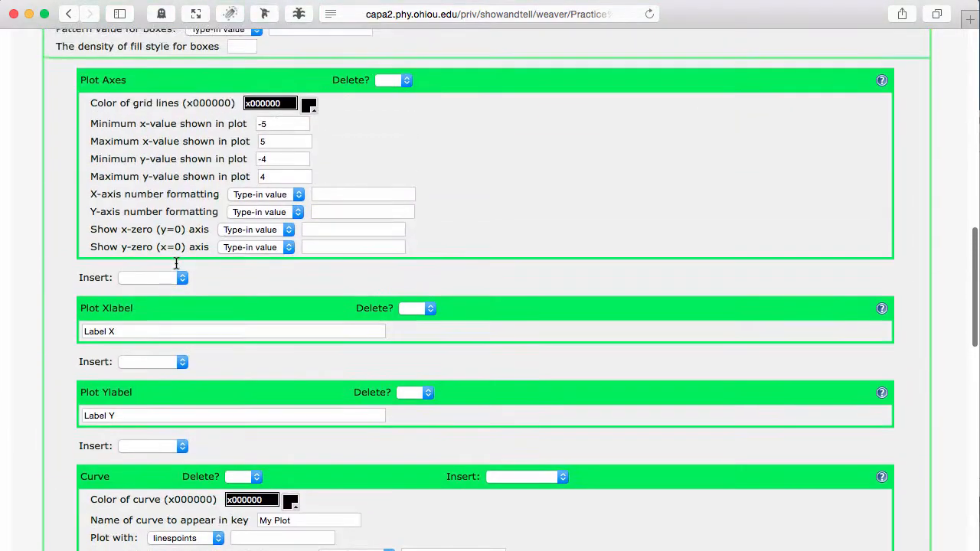
scroll(175, 262, "up", 2)
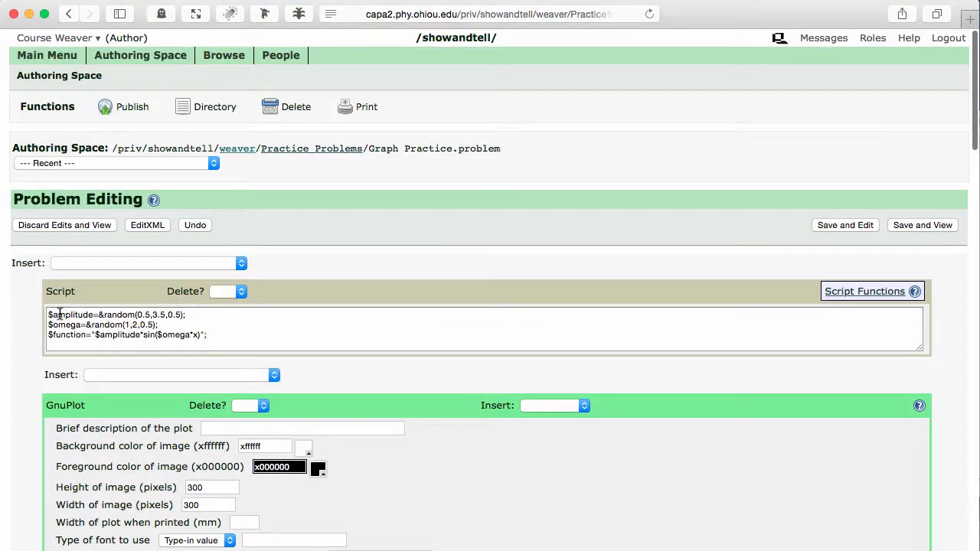
left_click_drag(200, 312, 46, 314)
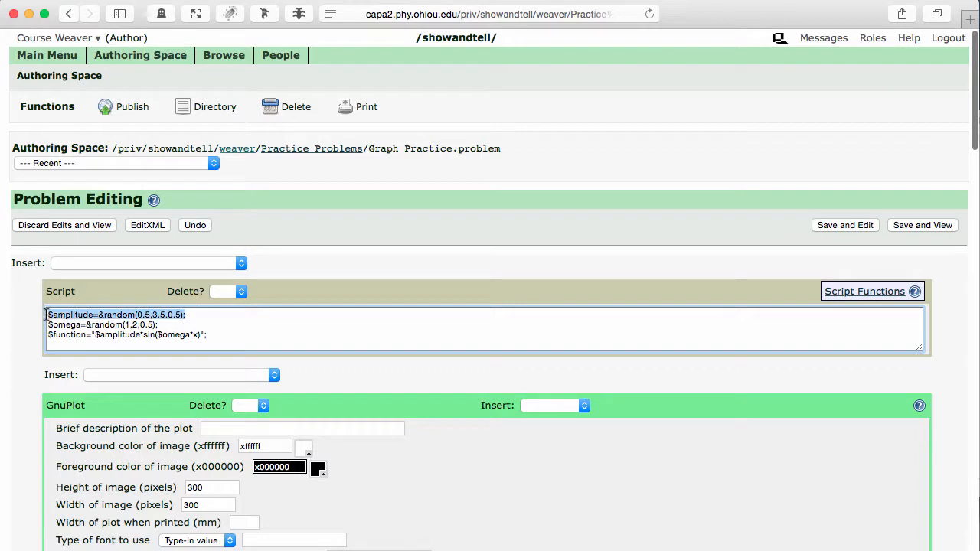
left_click(216, 314)
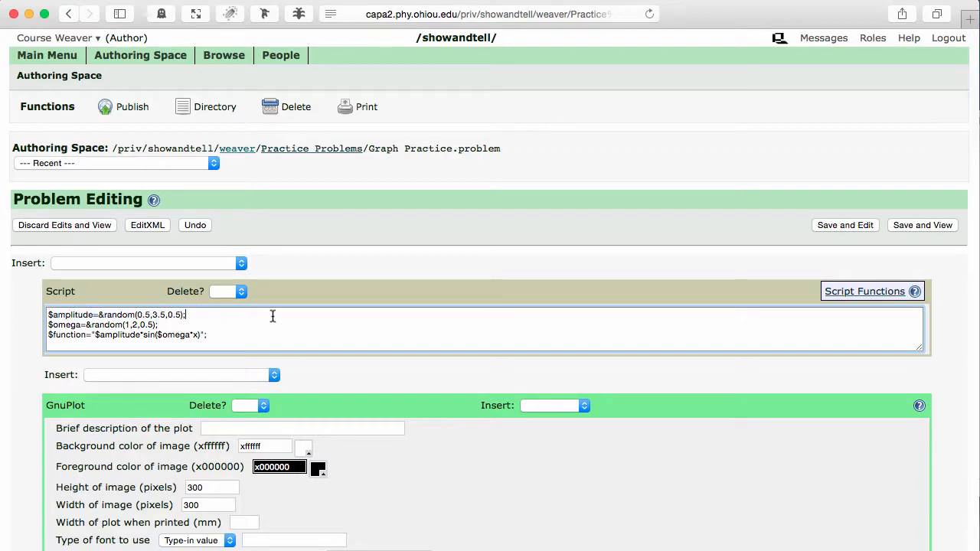
scroll(400, 329, "down", 2)
scroll(399, 330, "up", 2)
key("super+equal")
key("super+equal")
key("super+equal")
key("super+equal")
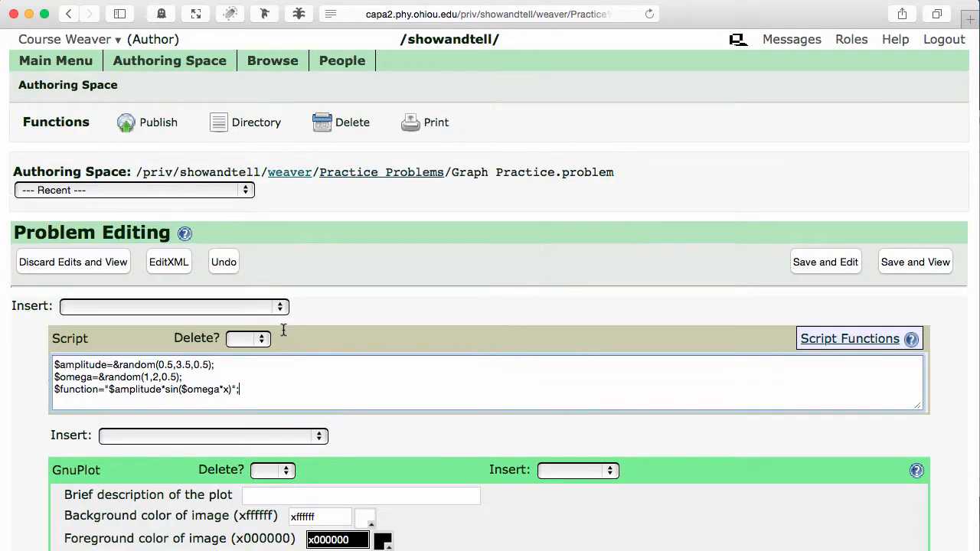
scroll(282, 328, "down", 5)
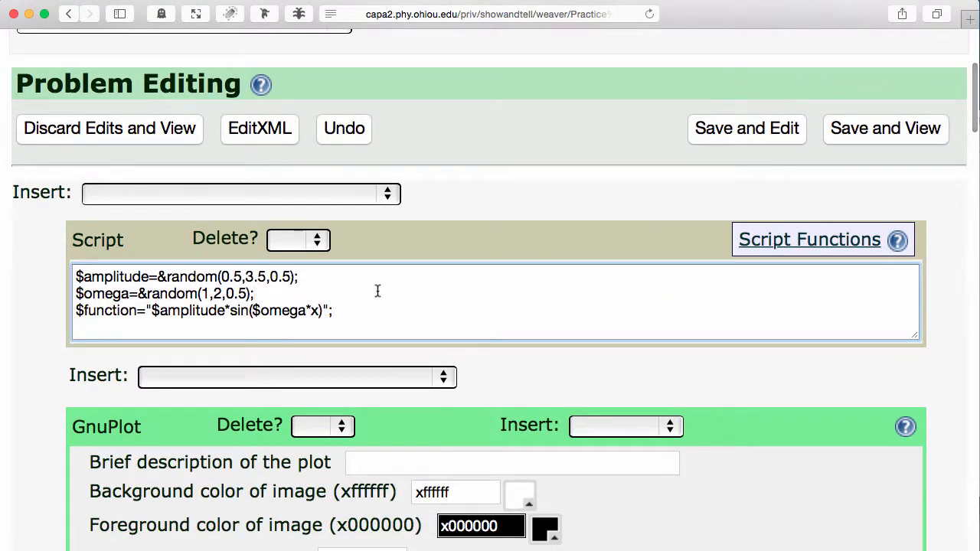
left_click(377, 291)
scroll(377, 291, "down", 1)
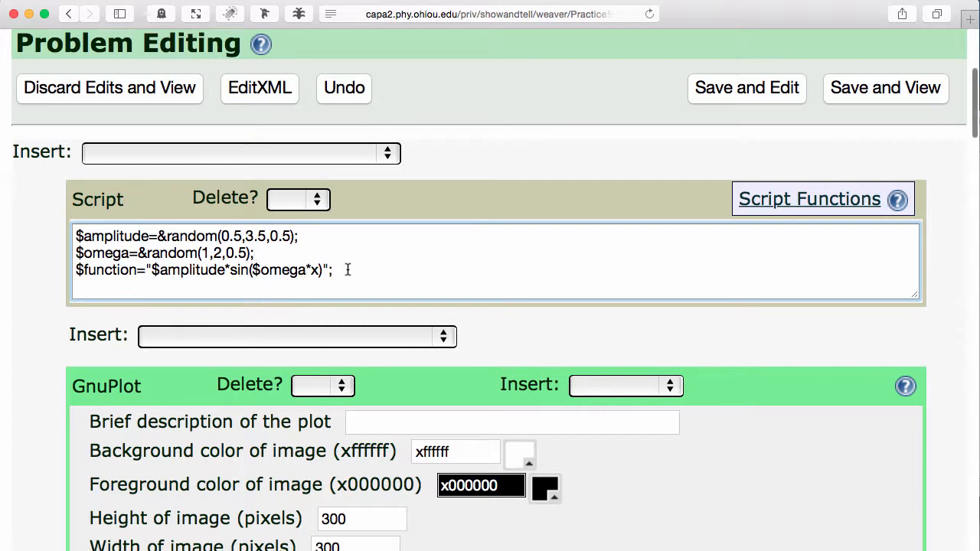
Examine the GnuPlot block's image settings, including background color, image height and width, grid, margins and tic marks
scroll(347, 269, "down", 5)
scroll(348, 269, "down", 5)
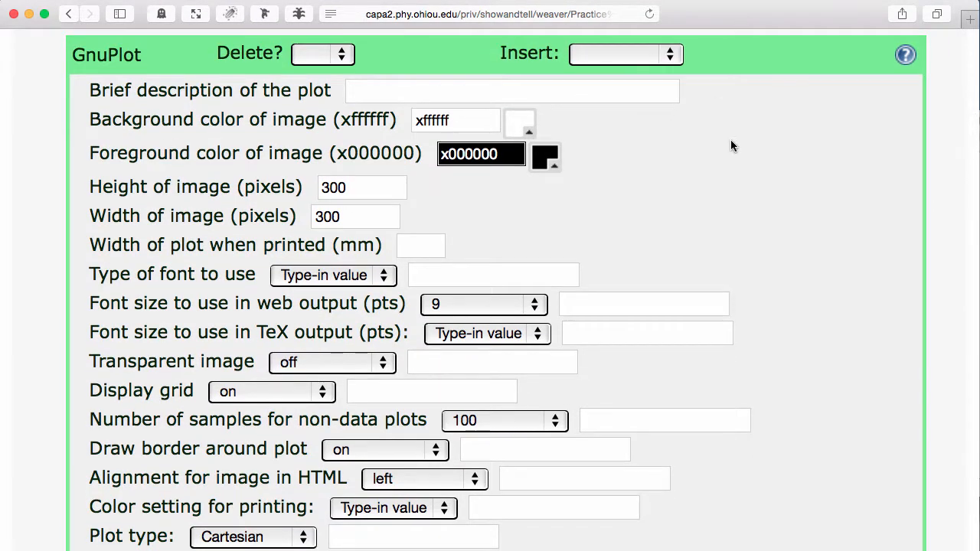
scroll(730, 145, "down", 1)
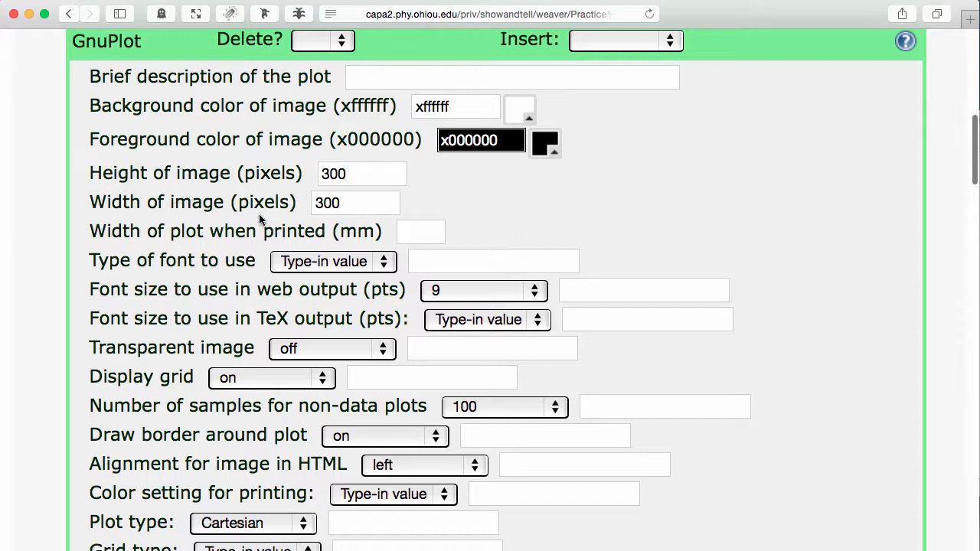
scroll(534, 212, "down", 1)
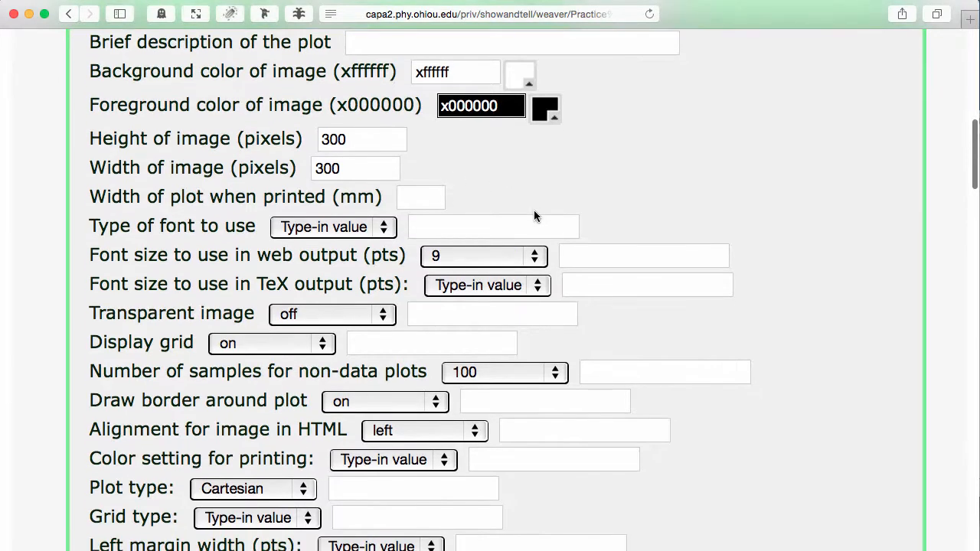
left_click(345, 140)
left_click(351, 165)
left_click(455, 76)
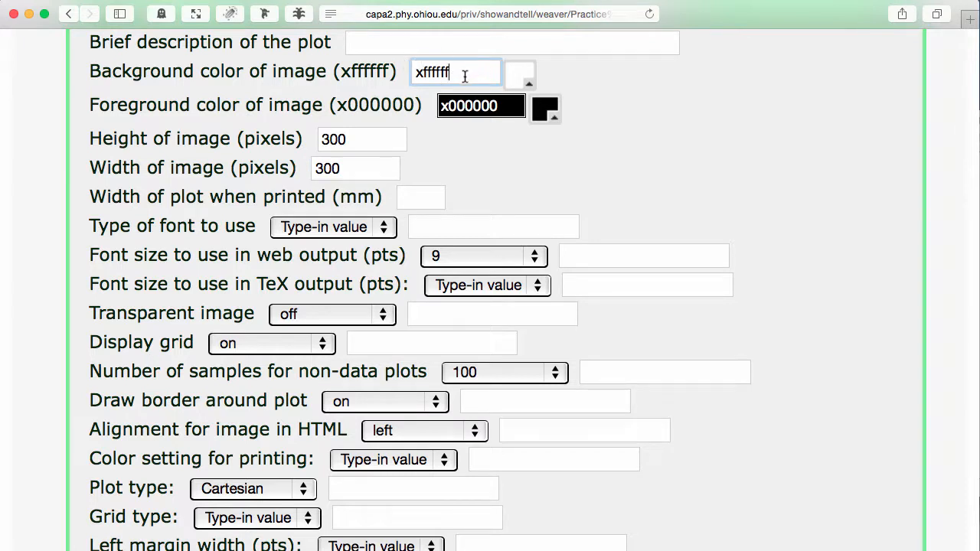
left_click(359, 138)
left_click(354, 168)
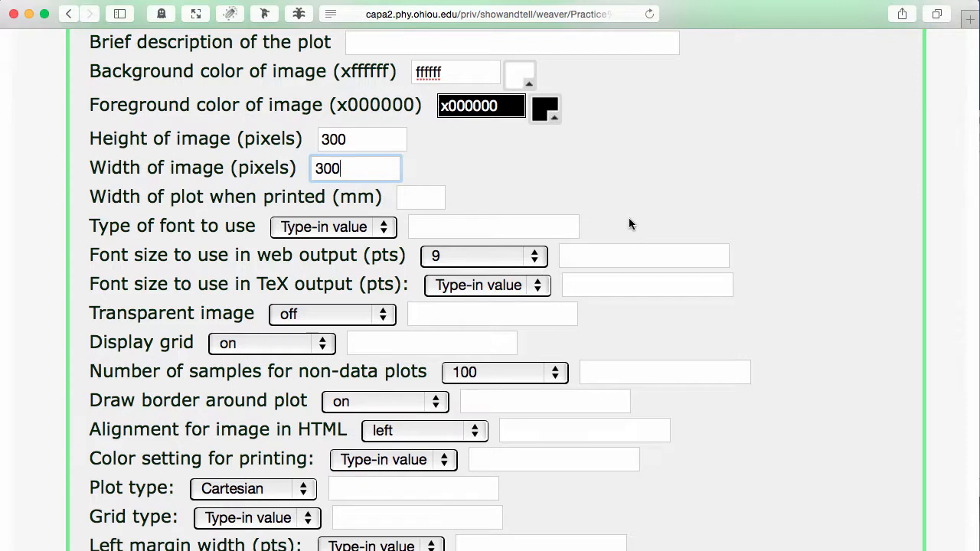
left_click(361, 142)
left_click(365, 172)
scroll(622, 179, "down", 3)
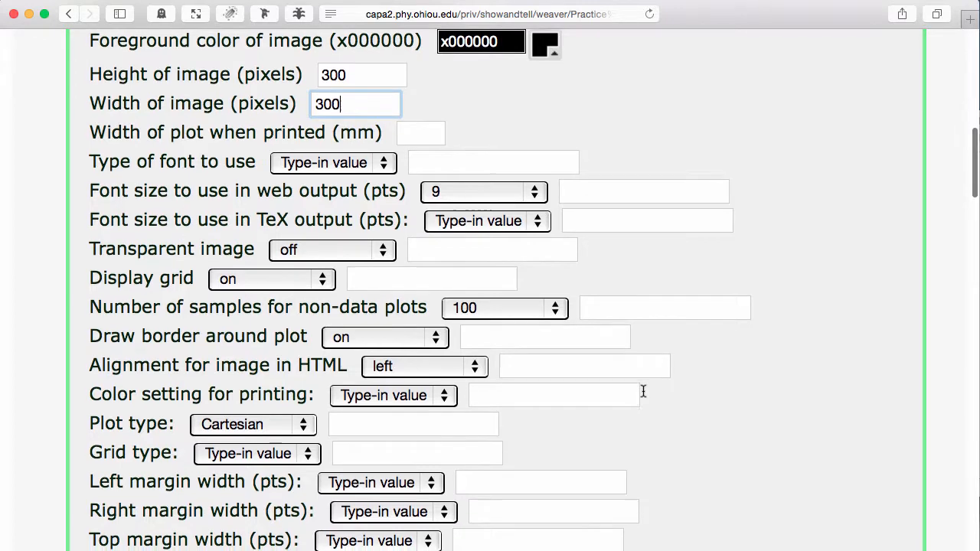
scroll(642, 392, "down", 5)
scroll(643, 392, "down", 10)
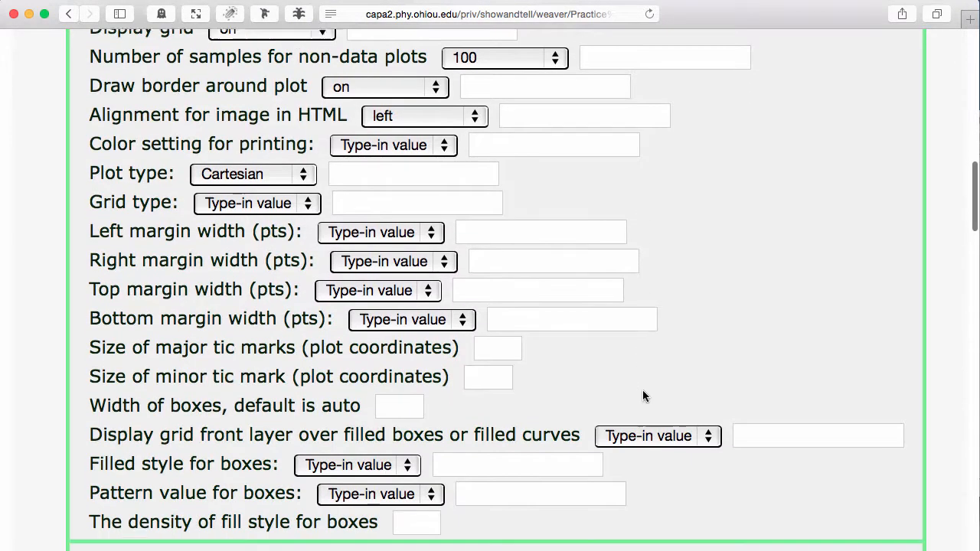
Examine the Plot Axes minimum and maximum x and y values and the plot's X and Y label texts
scroll(643, 392, "down", 2)
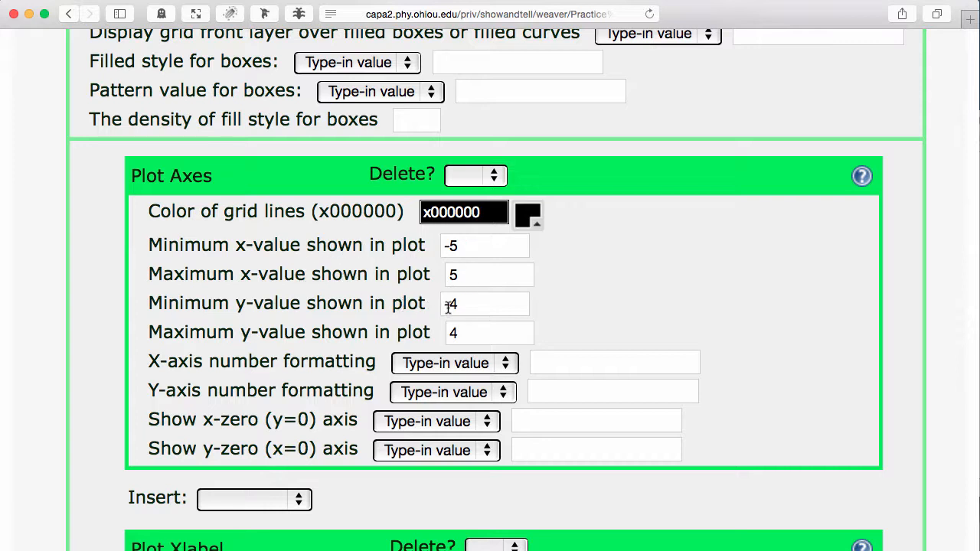
left_click(483, 336)
left_click(501, 304)
left_click(491, 274)
left_click(487, 248)
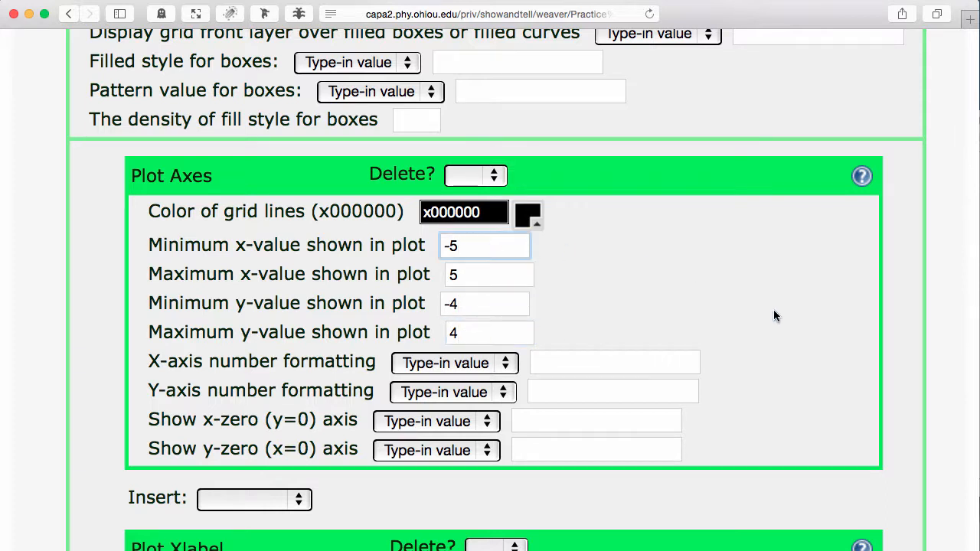
scroll(773, 315, "down", 8)
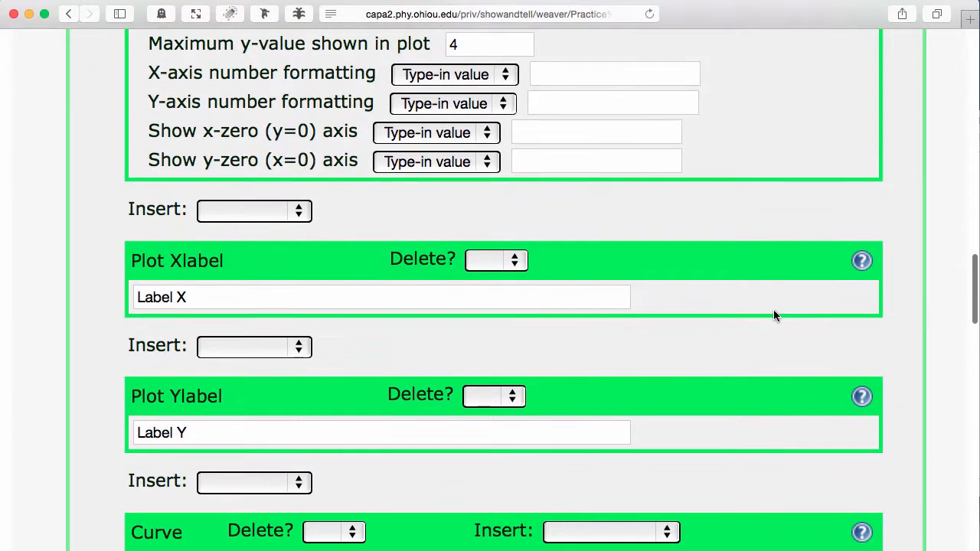
left_click(288, 292)
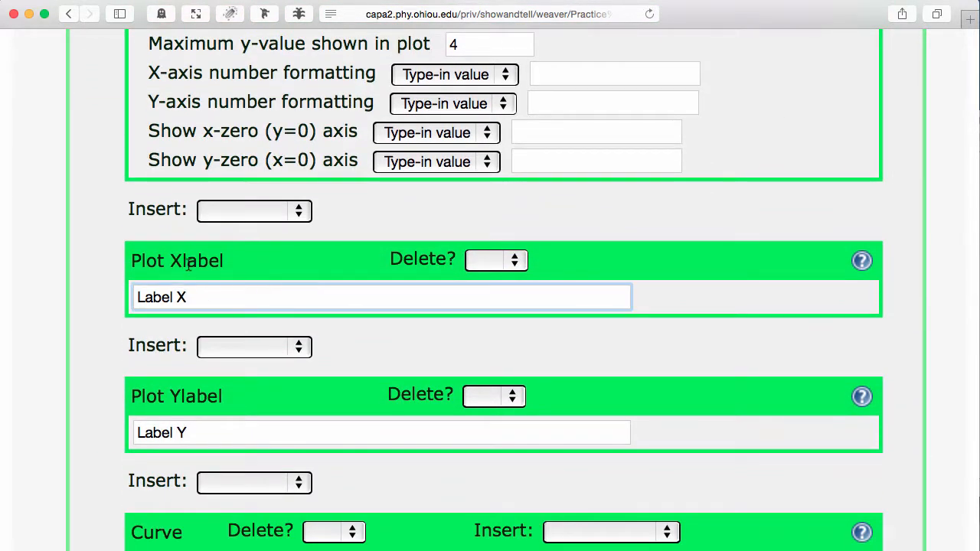
scroll(269, 286, "down", 4)
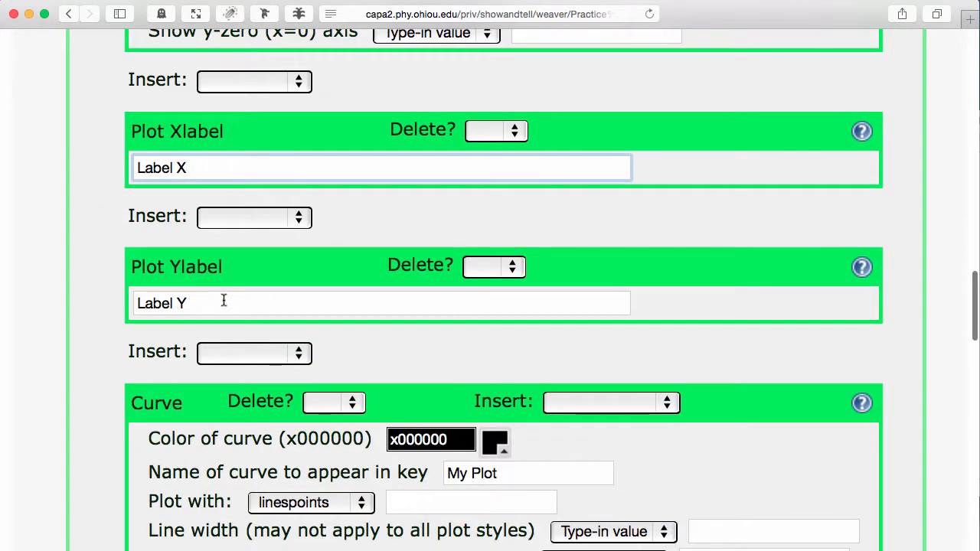
left_click(225, 299)
Examine the Curve block's color, key name, plot style and line settings, and its Gnuplot compatible curve function
scroll(222, 267, "down", 8)
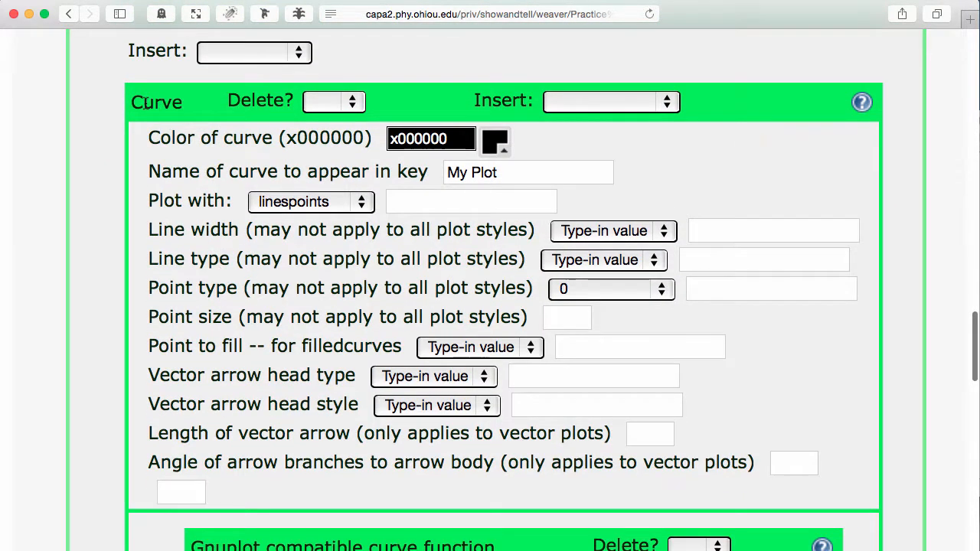
double_click(145, 103)
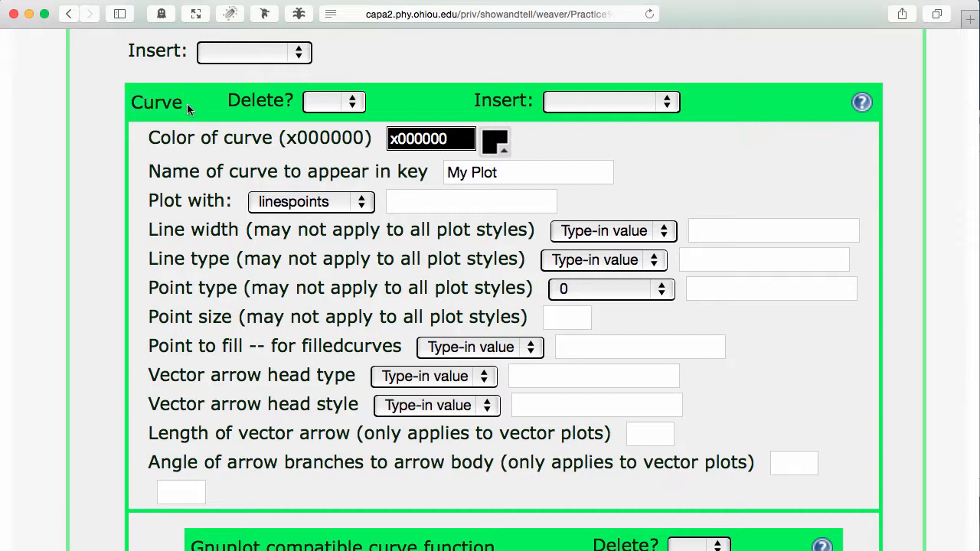
scroll(161, 155, "down", 1)
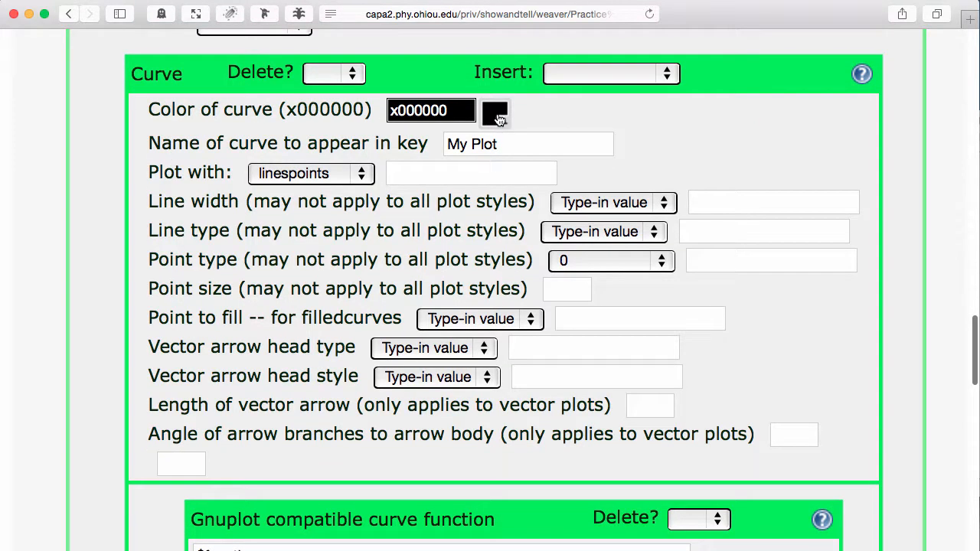
left_click(508, 146)
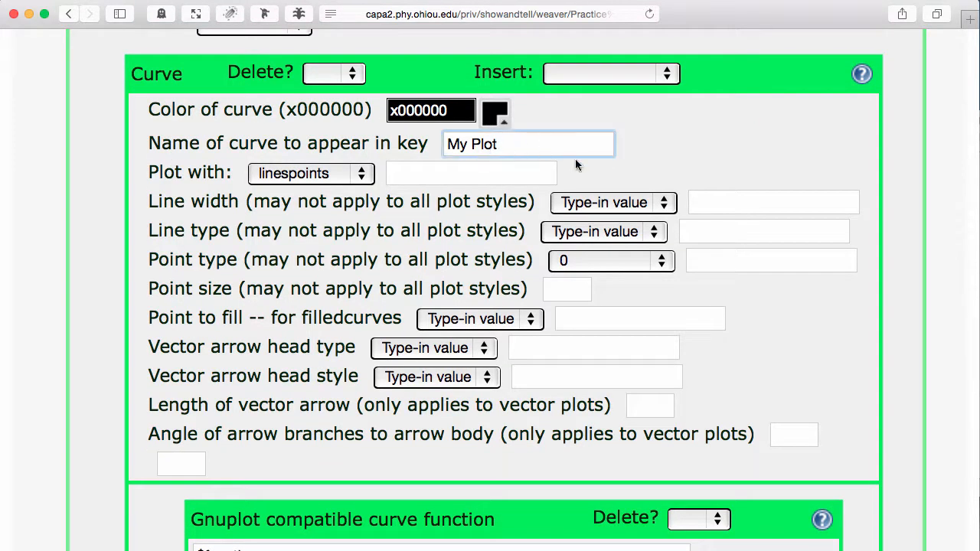
scroll(632, 351, "down", 10)
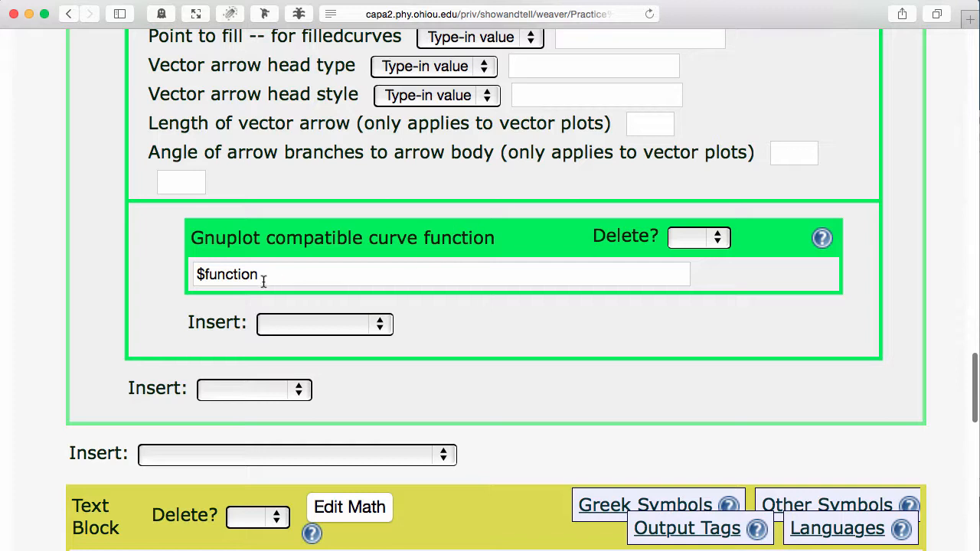
left_click_drag(276, 273, 193, 274)
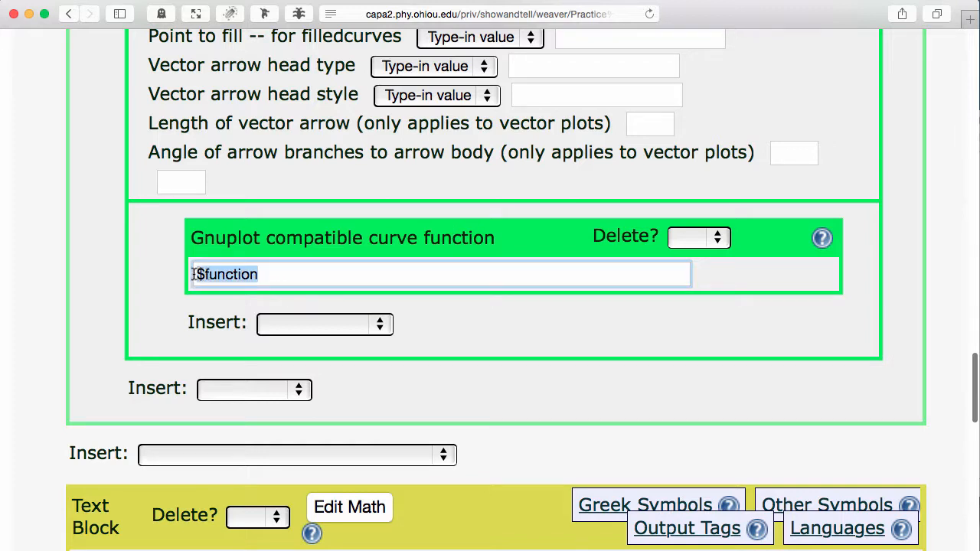
left_click(259, 274)
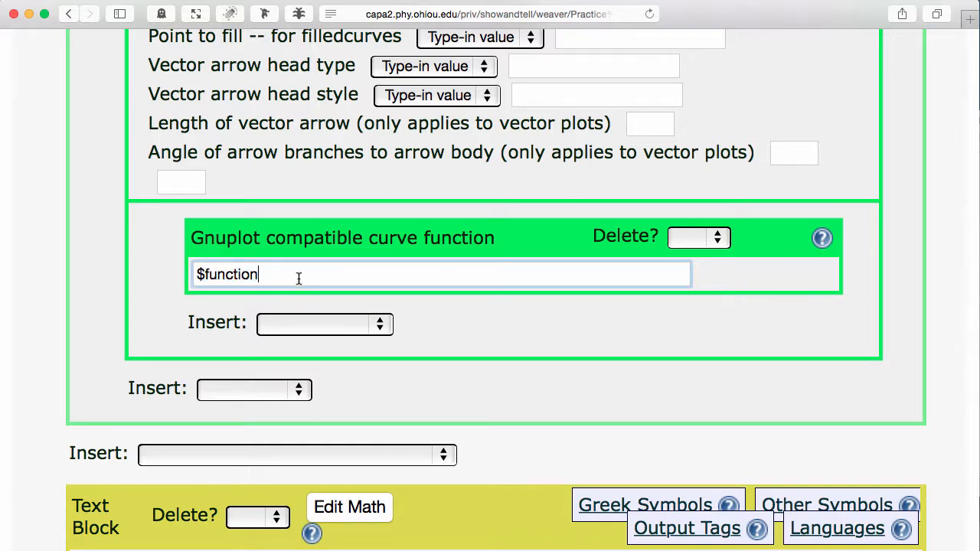
Trace the curve function's $function variable back to its definition in the script block and return to the curve function
scroll(299, 278, "up", 15)
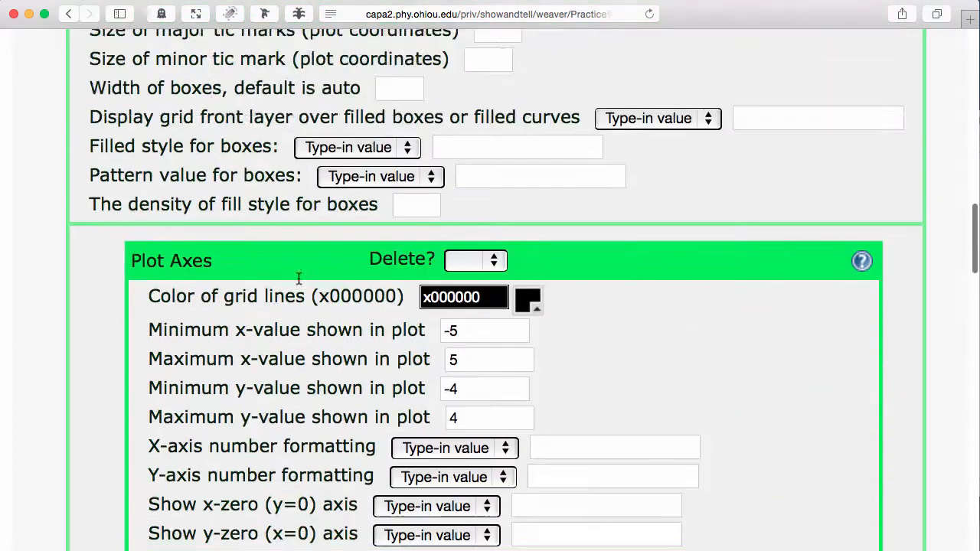
scroll(299, 278, "up", 15)
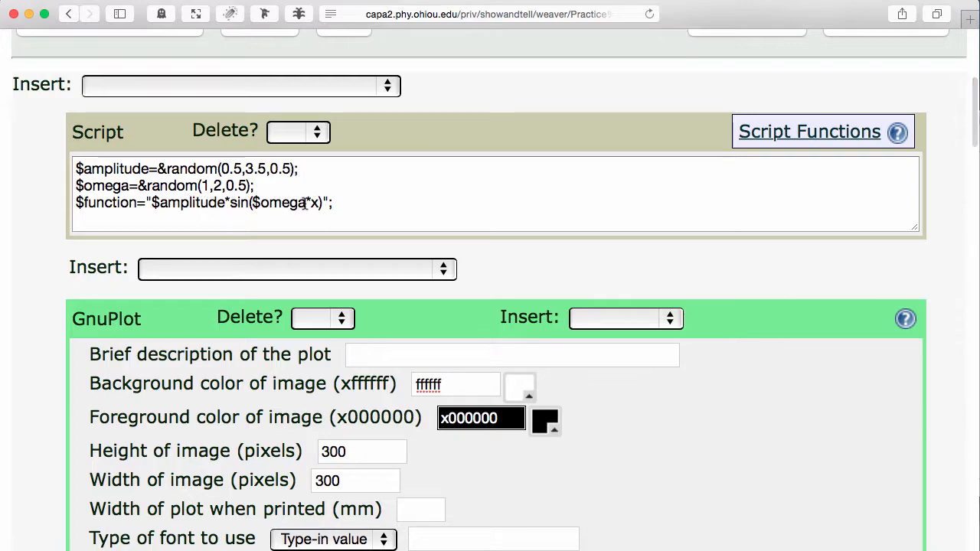
scroll(461, 211, "down", 20)
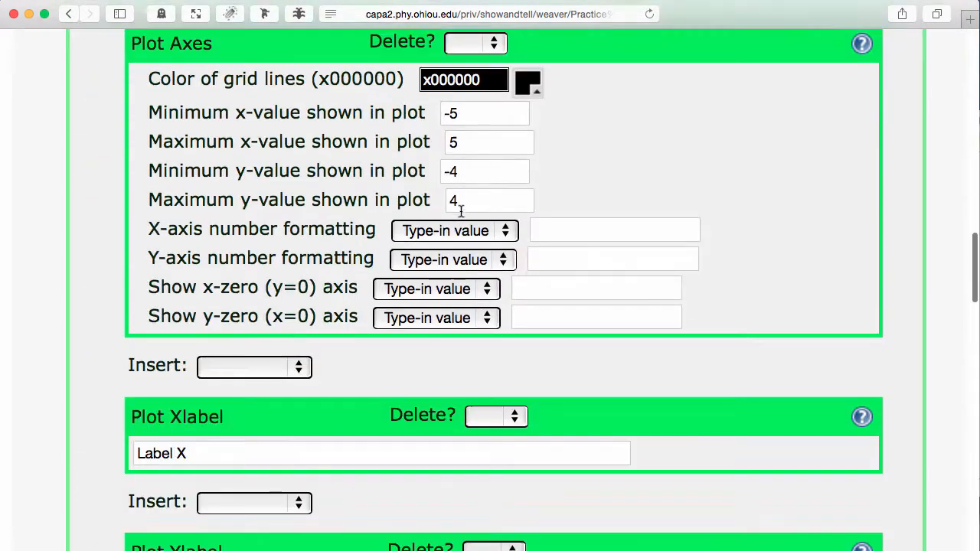
scroll(460, 209, "down", 10)
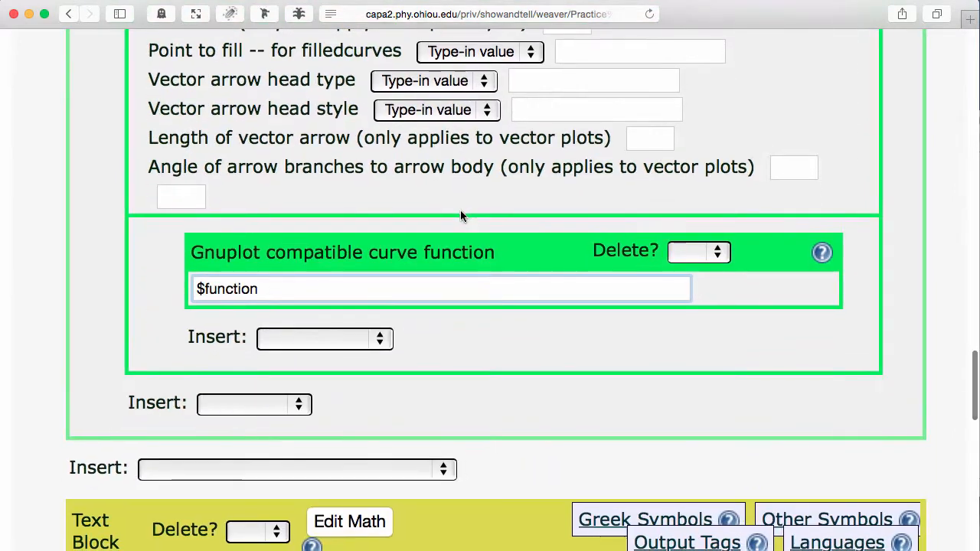
left_click(289, 284)
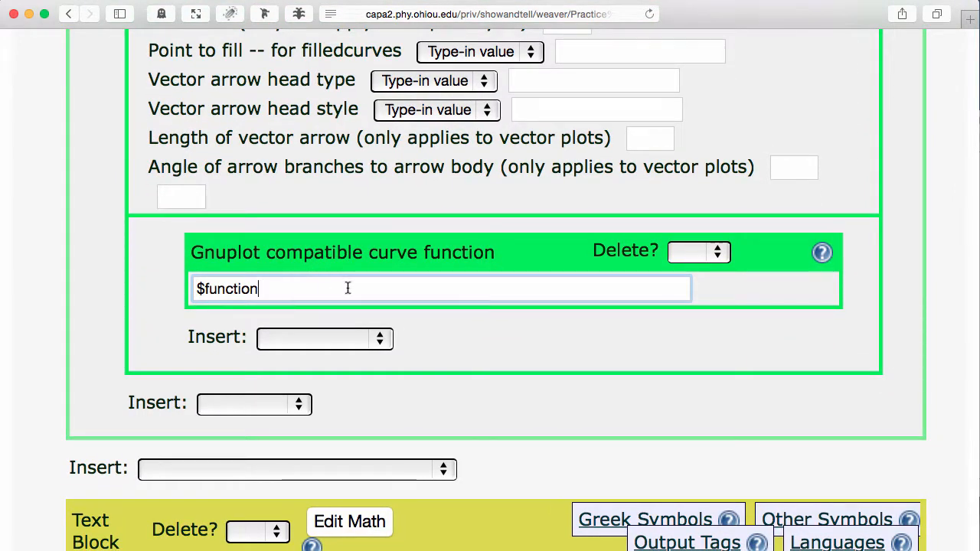
Reduce the page text size, then save the problem and view its rendered plot and question
scroll(366, 287, "up", 4)
scroll(366, 287, "up", 20)
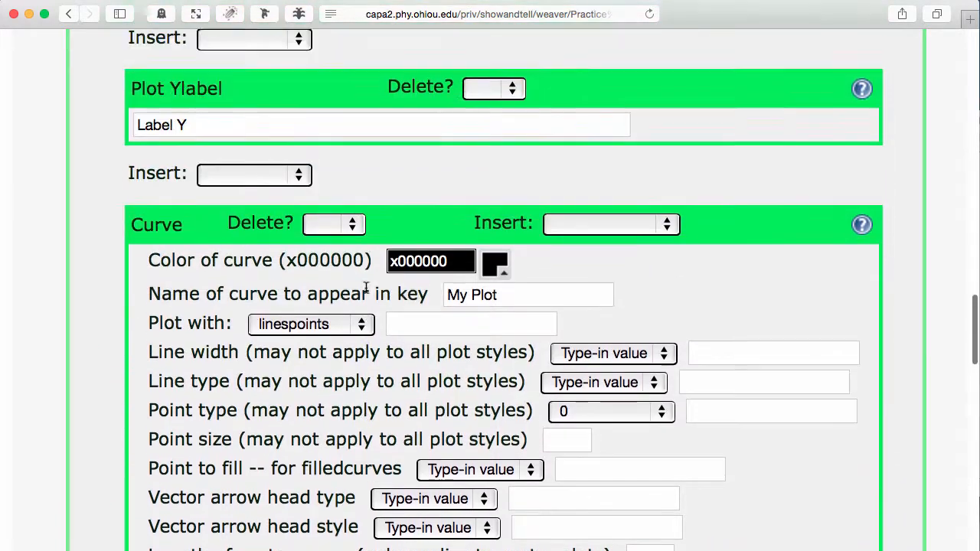
scroll(366, 287, "up", 15)
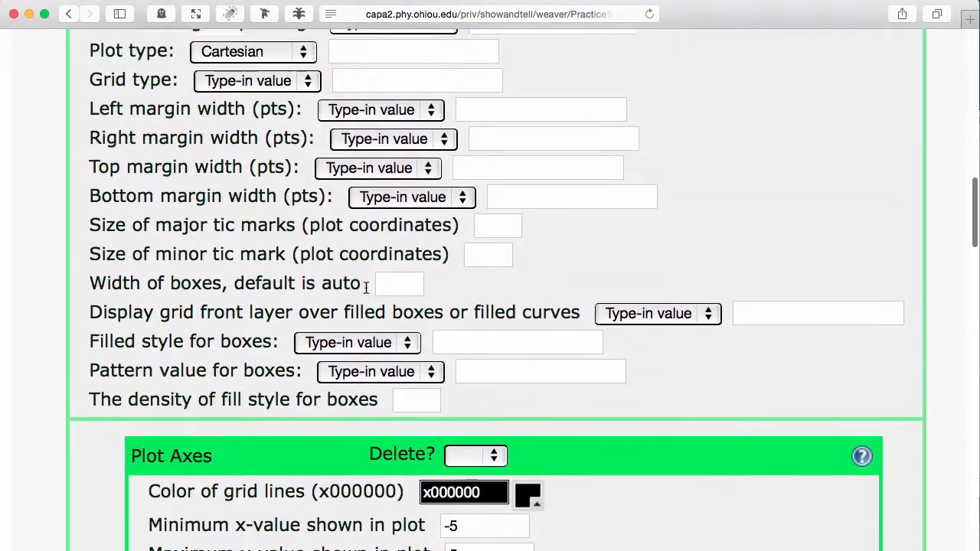
scroll(366, 287, "up", 4)
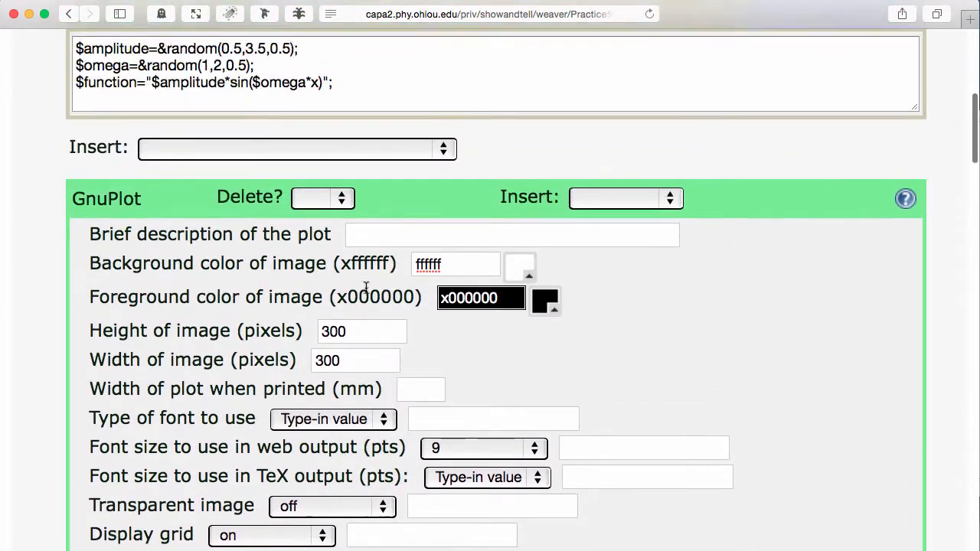
scroll(366, 268, "down", 3)
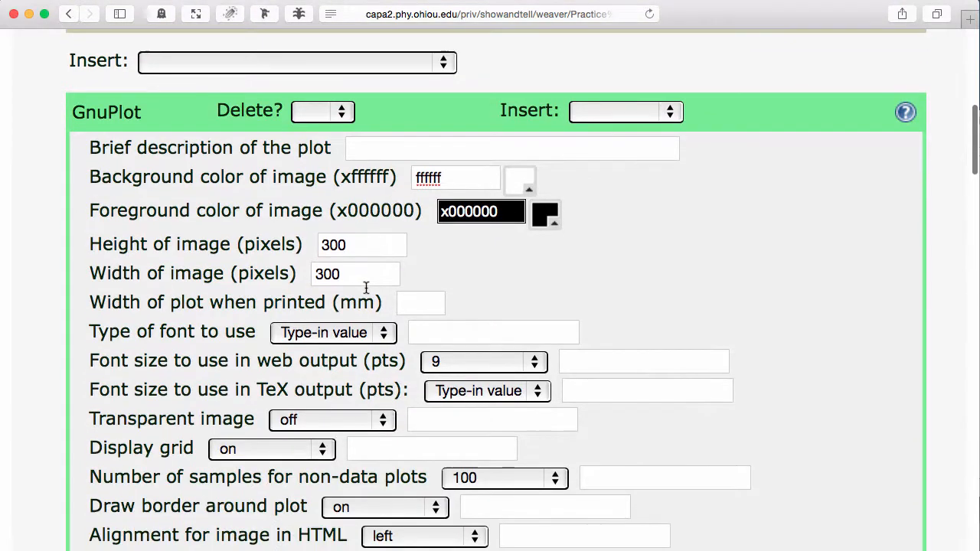
left_click(356, 244)
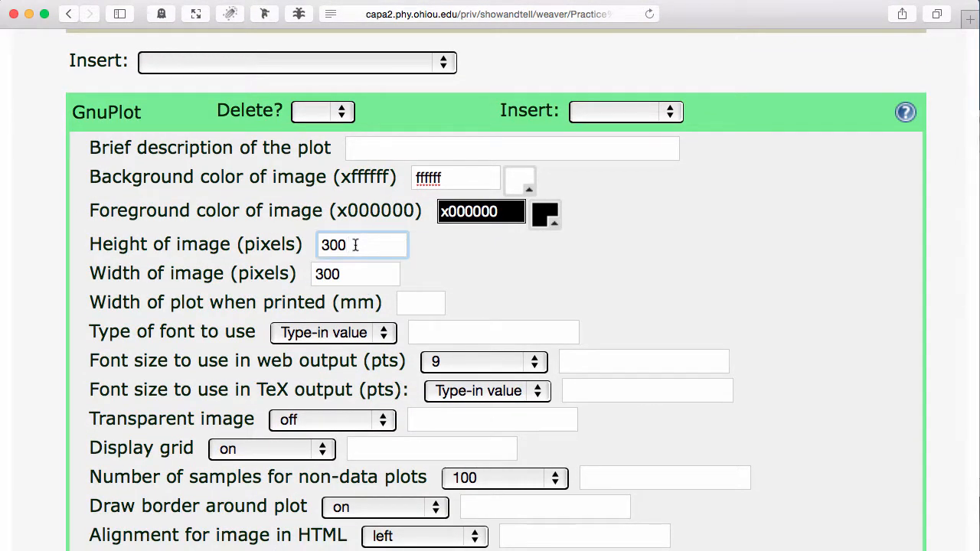
key("super+minus")
key("super+minus")
key("super+minus")
scroll(554, 219, "up", 8)
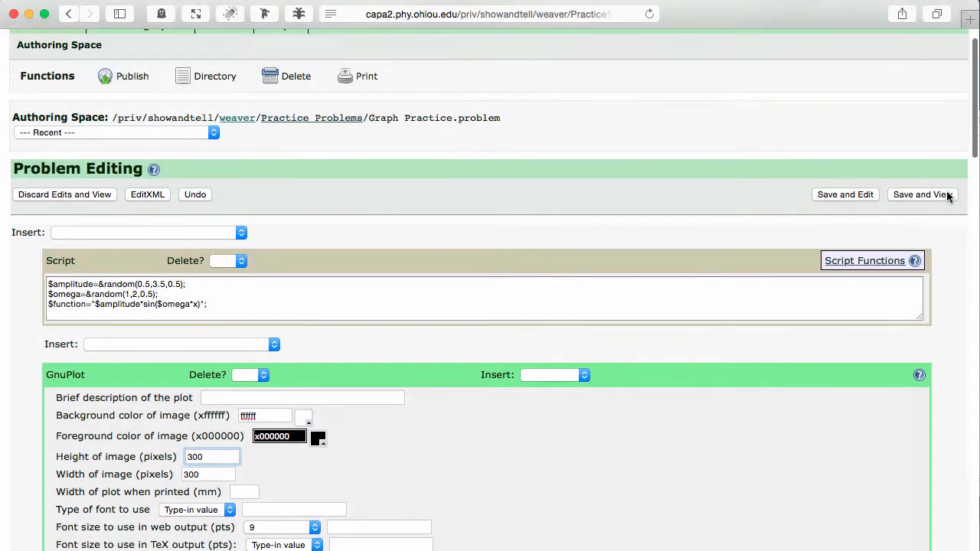
left_click(923, 195)
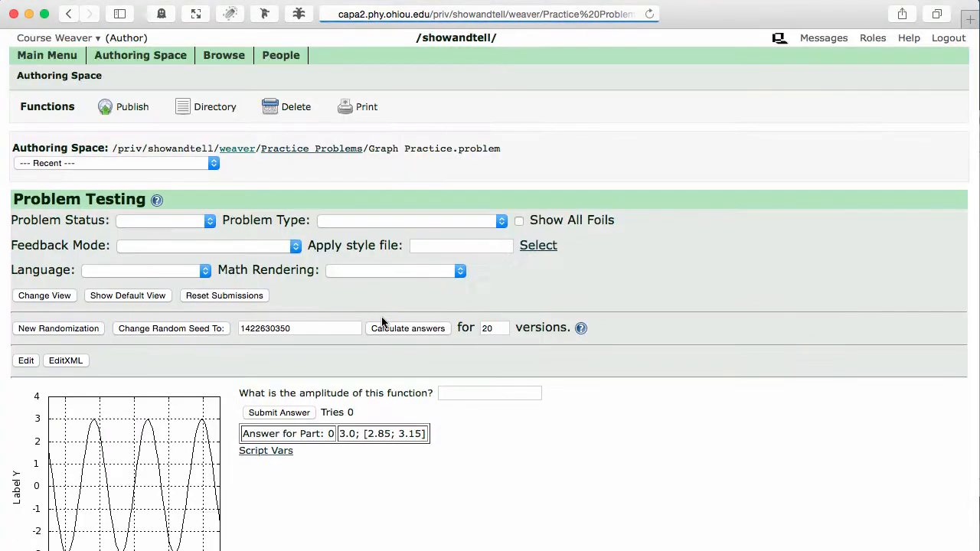
scroll(407, 456, "down", 2)
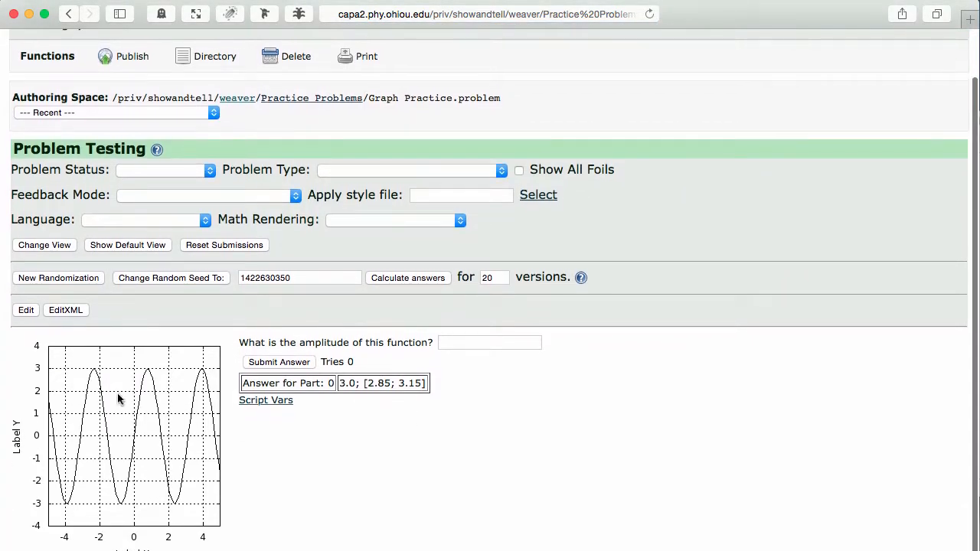
Reopen the problem for editing and set the GnuPlot image to 600 pixels wide and 400 pixels high
left_click(26, 310)
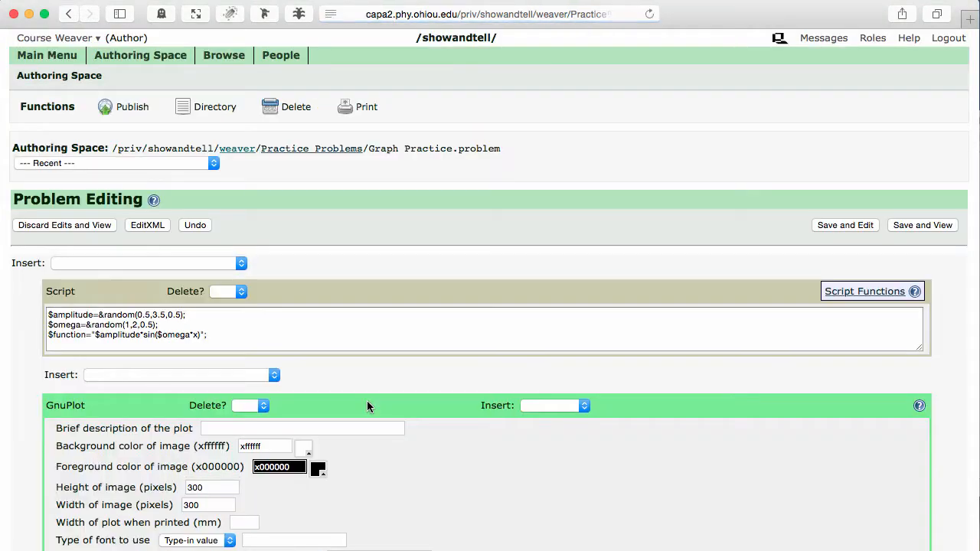
scroll(366, 400, "down", 5)
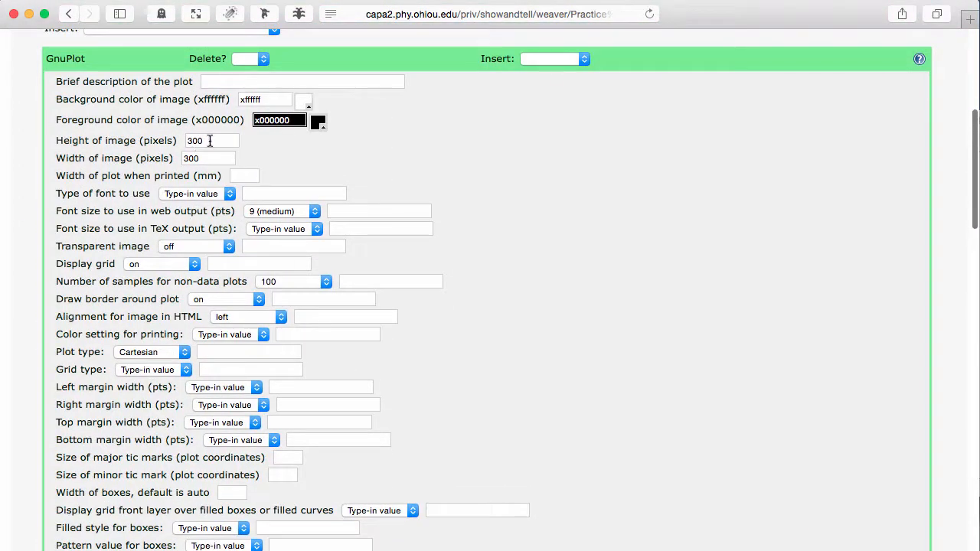
left_click_drag(201, 157, 181, 157)
left_click(177, 157)
type("60")
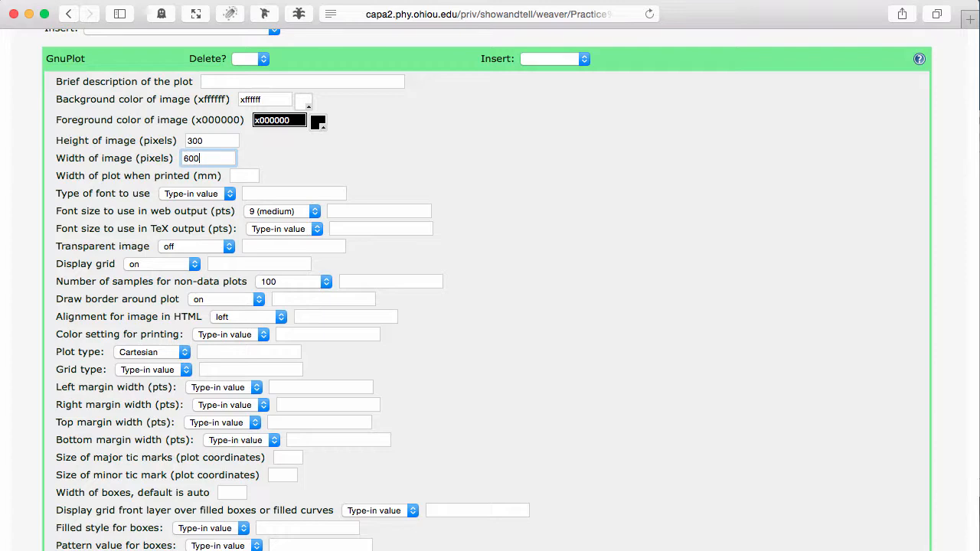
type("0")
left_click_drag(208, 141, 183, 140)
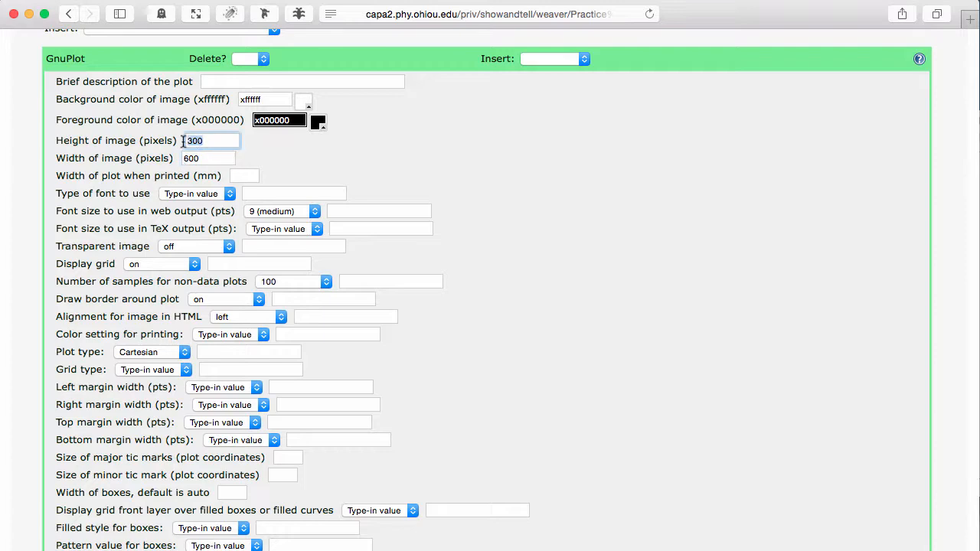
type("400")
Save the problem with the new image size and view the resized plot
scroll(581, 166, "up", 5)
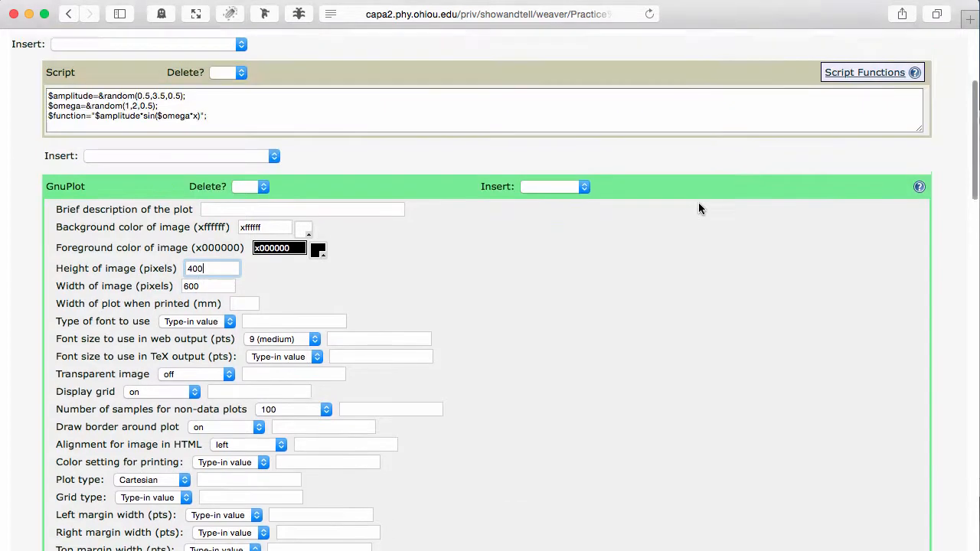
left_click(928, 148)
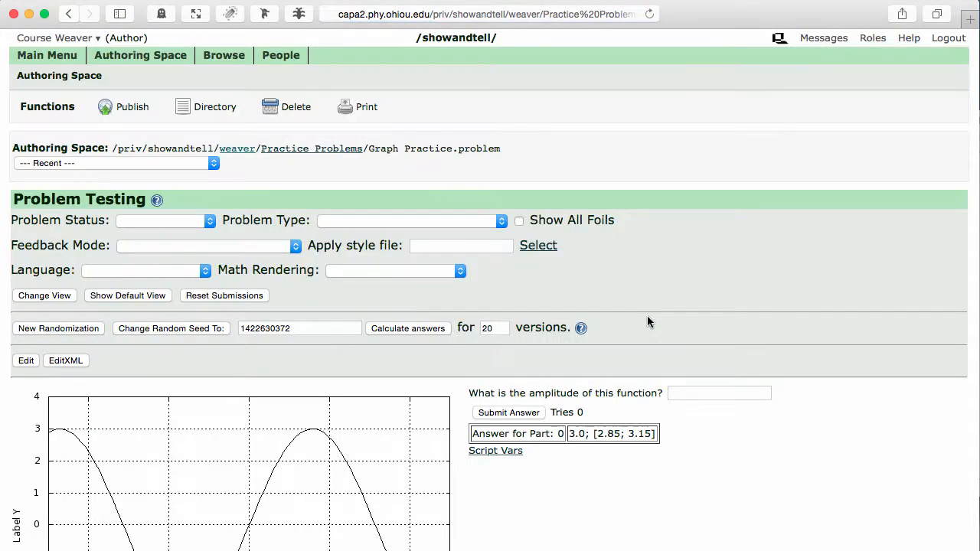
scroll(674, 398, "down", 3)
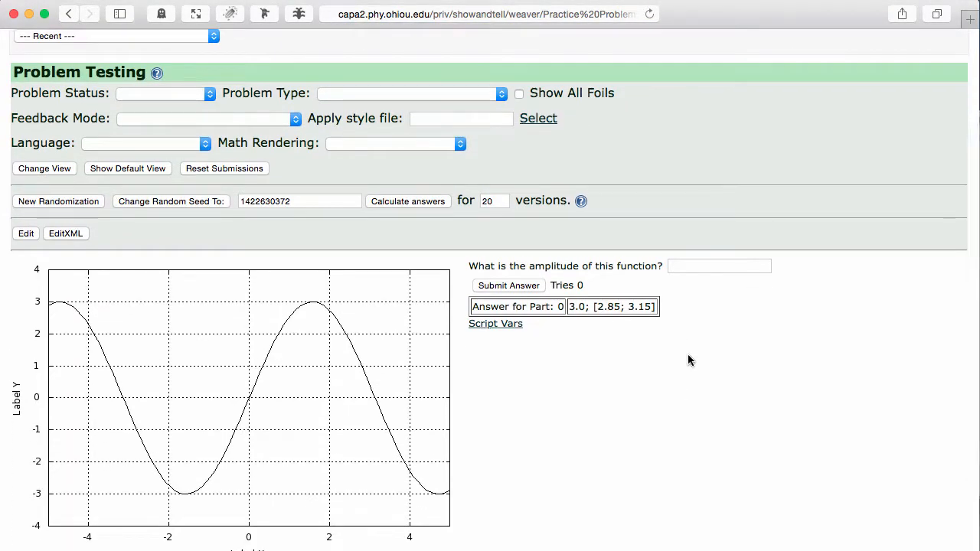
Reopen the problem for editing and set the plot's minimum x-value to 0 and maximum x-value to 10
left_click(30, 237)
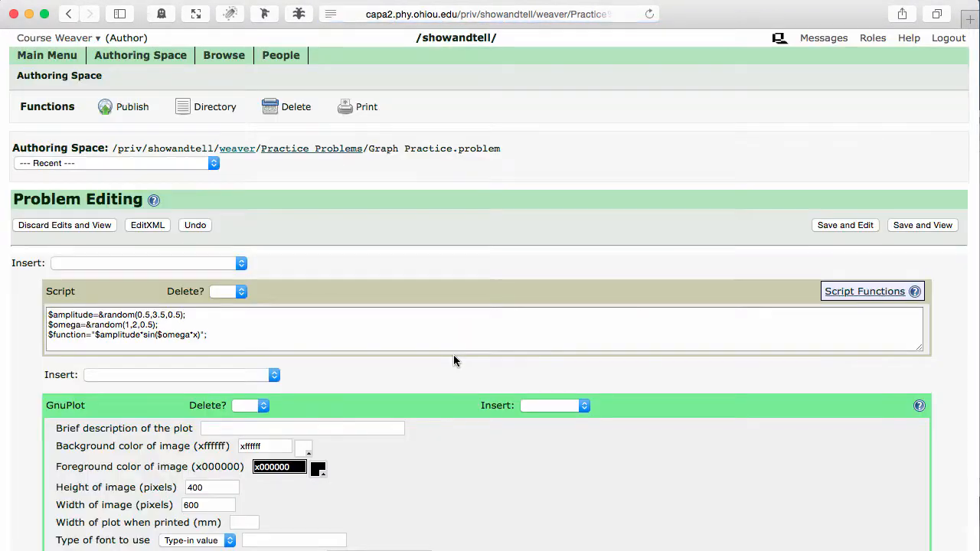
scroll(453, 360, "down", 12)
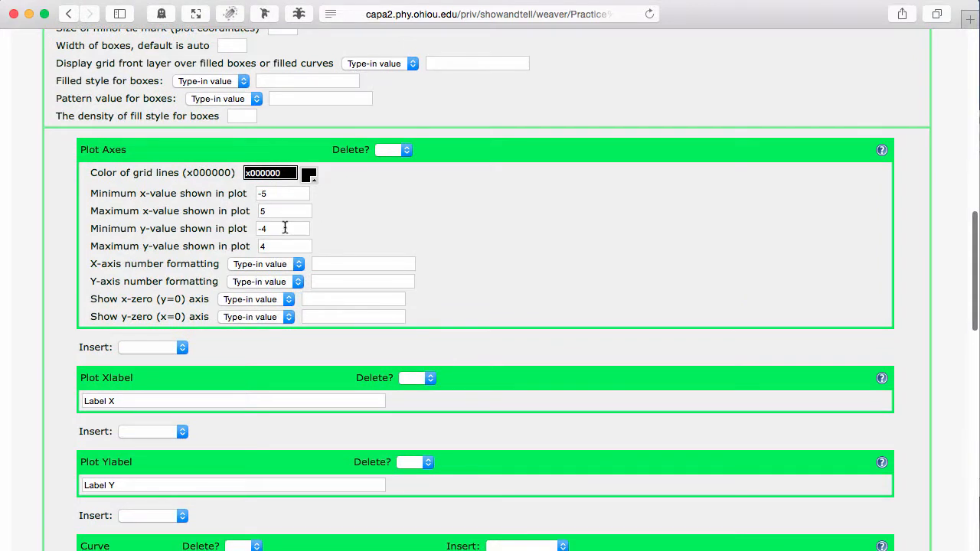
left_click(276, 193)
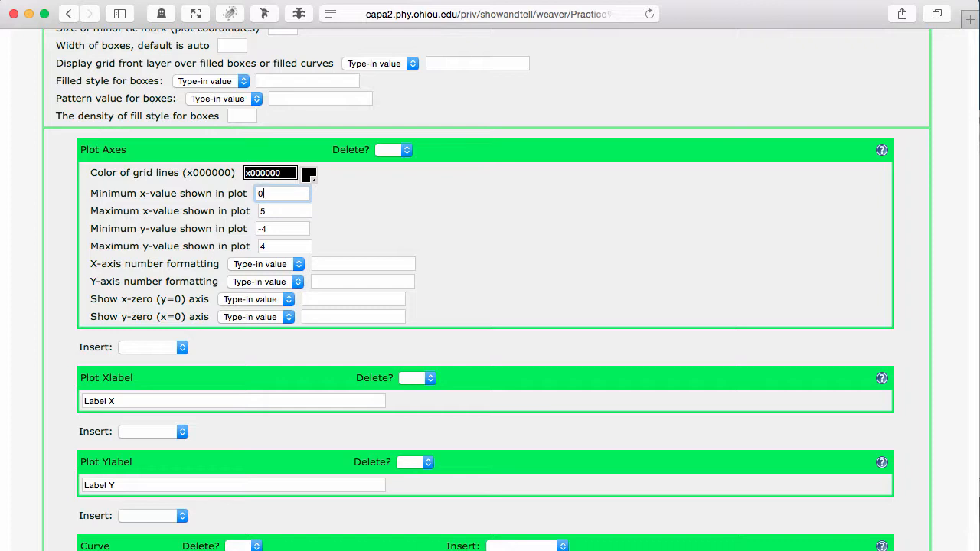
left_click(288, 211)
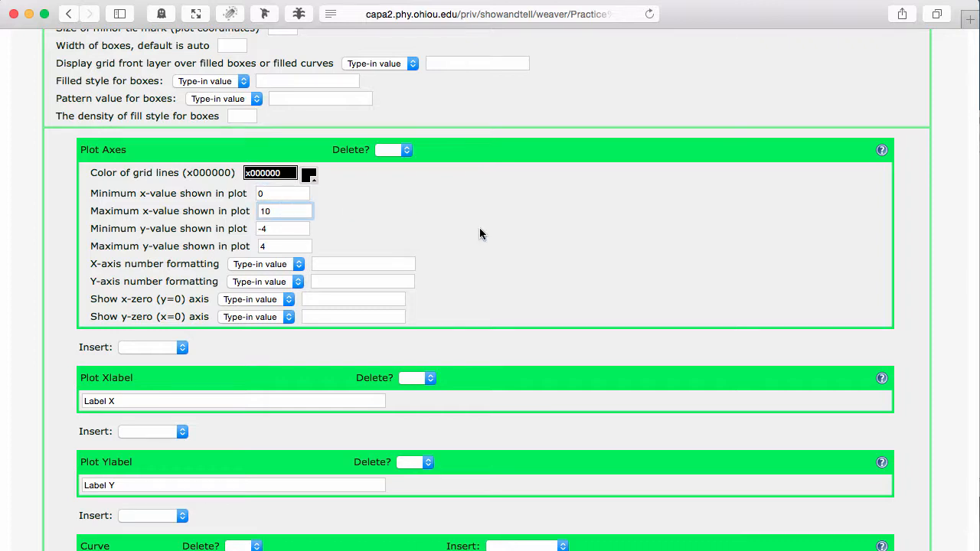
Save the problem, view the plot with its new x-axis range, and generate a new randomization
scroll(480, 230, "up", 15)
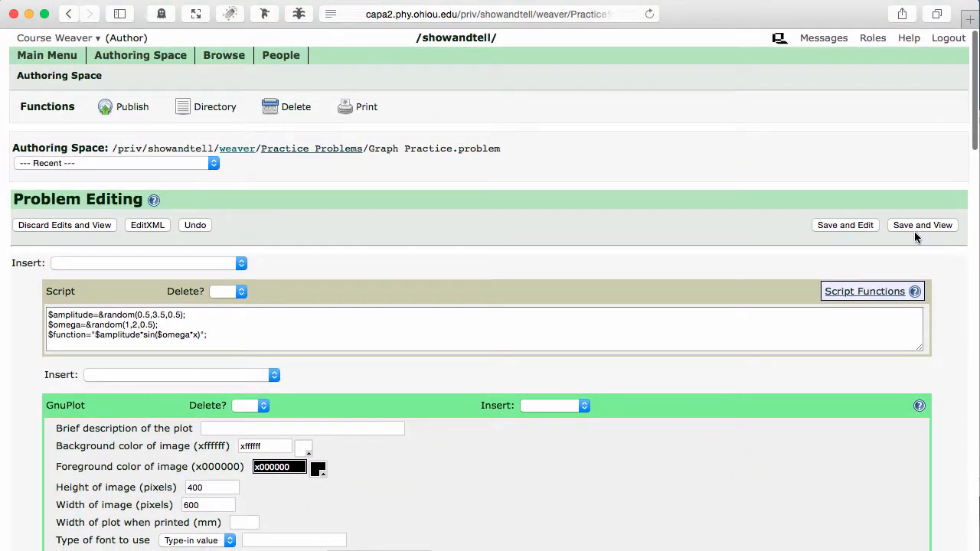
left_click(915, 228)
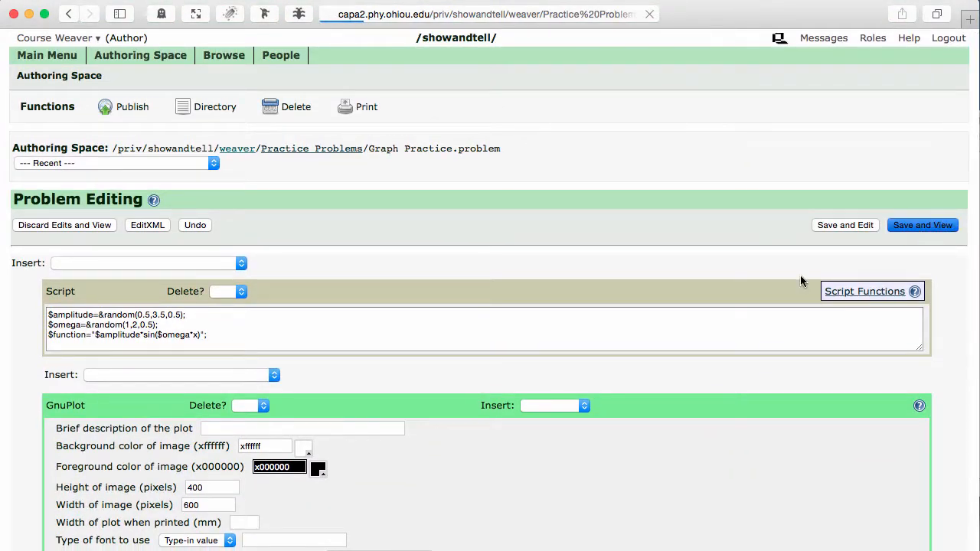
scroll(629, 477, "down", 3)
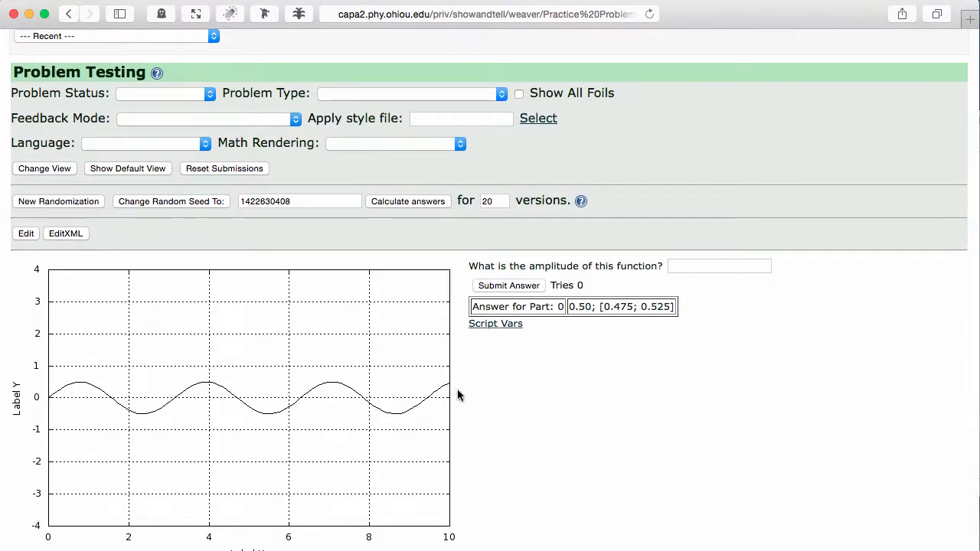
left_click(67, 203)
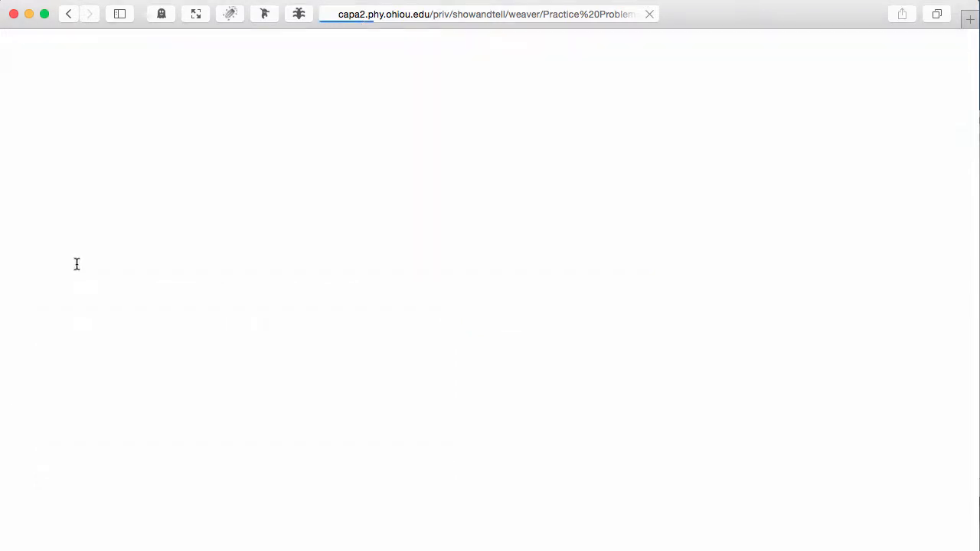
Generate another randomization of the problem and view the resulting plot
scroll(169, 398, "down", 3)
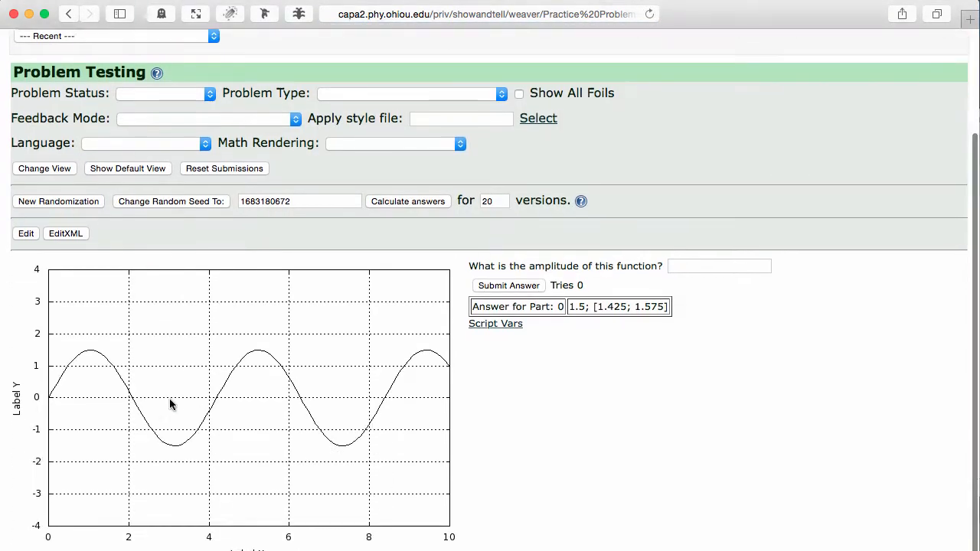
left_click(68, 204)
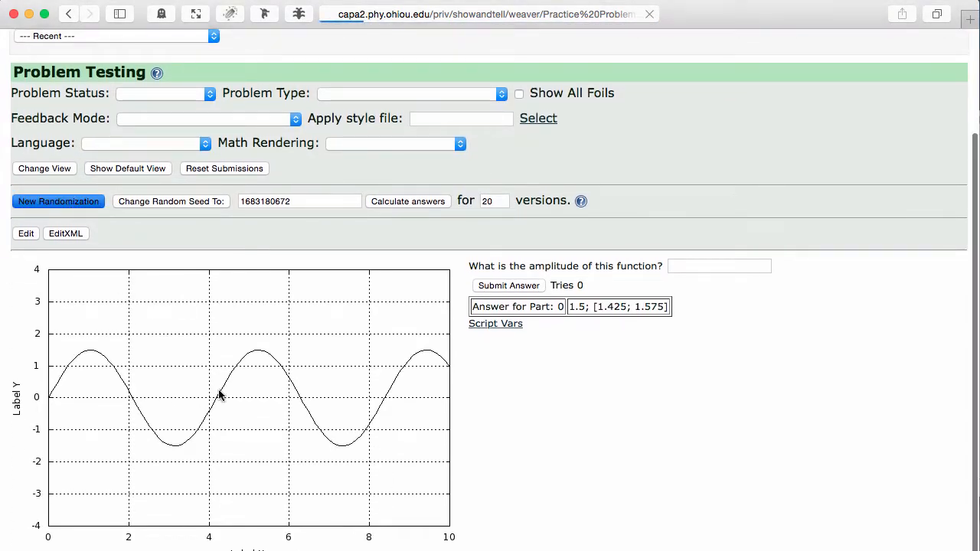
scroll(219, 394, "down", 3)
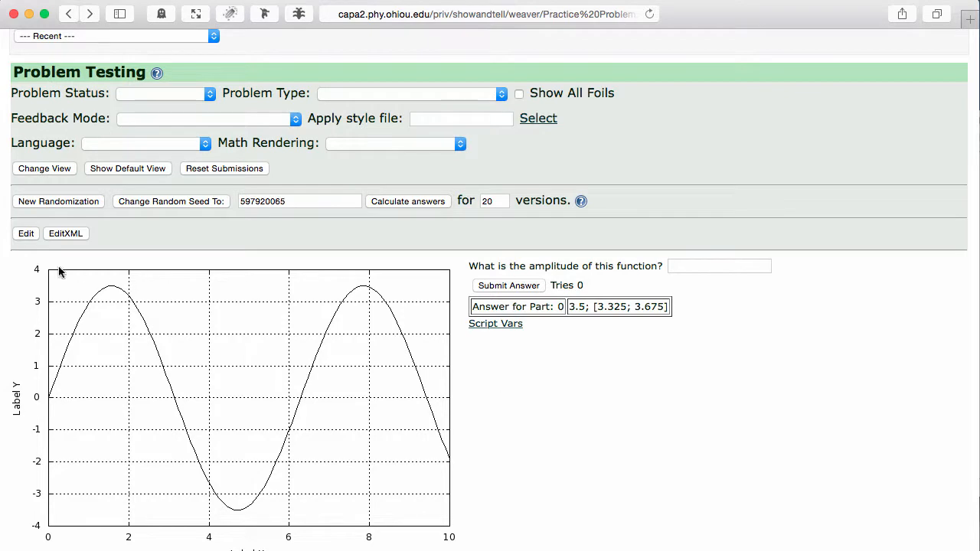
Reopen the problem for editing and duplicate the $function line at the end of the script block
left_click(26, 234)
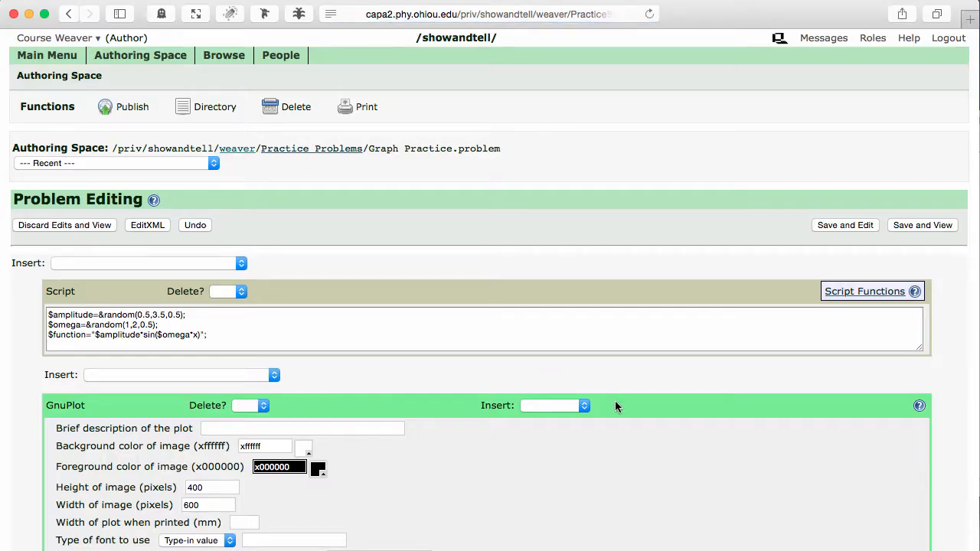
left_click(187, 326)
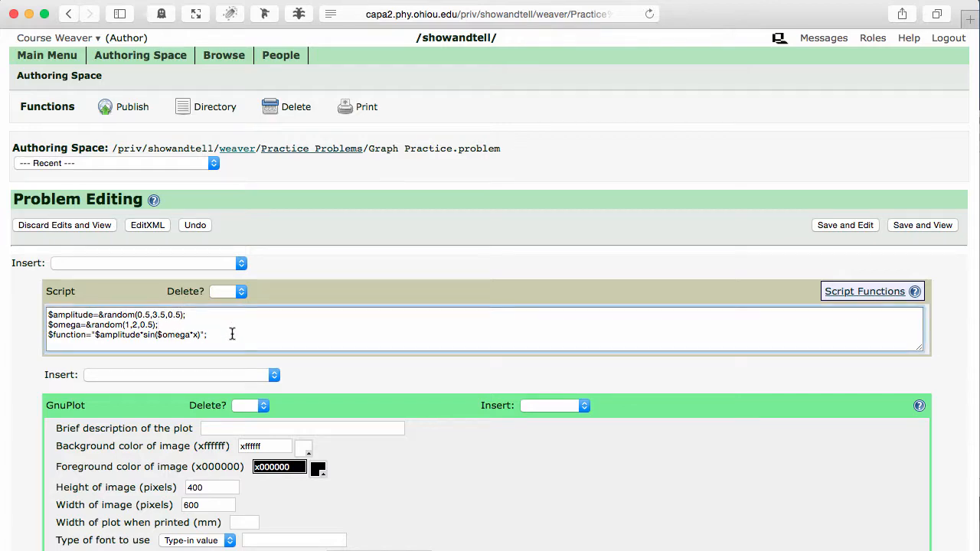
key("super+plus")
key("super+plus")
key("super+plus")
scroll(232, 334, "down", 5)
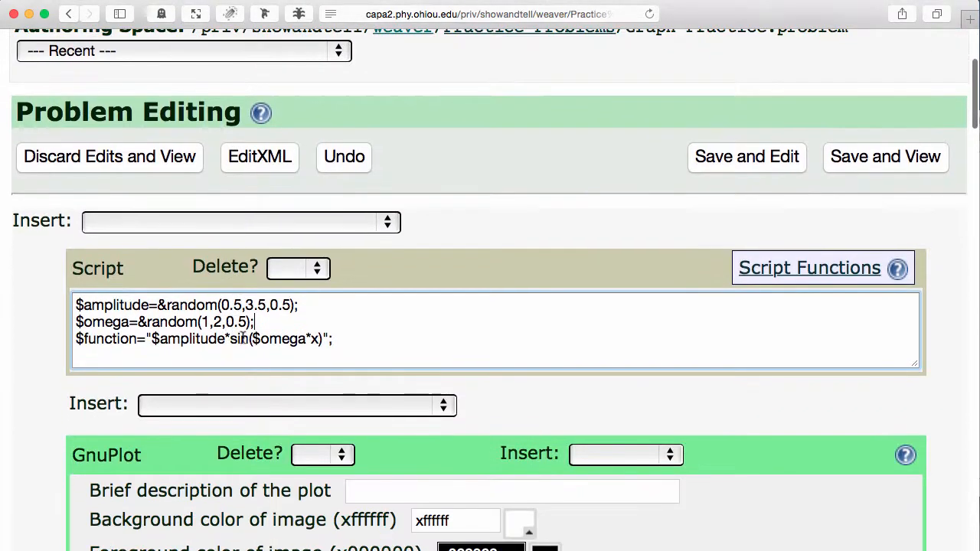
left_click_drag(343, 339, 65, 340)
key("ctrl+c")
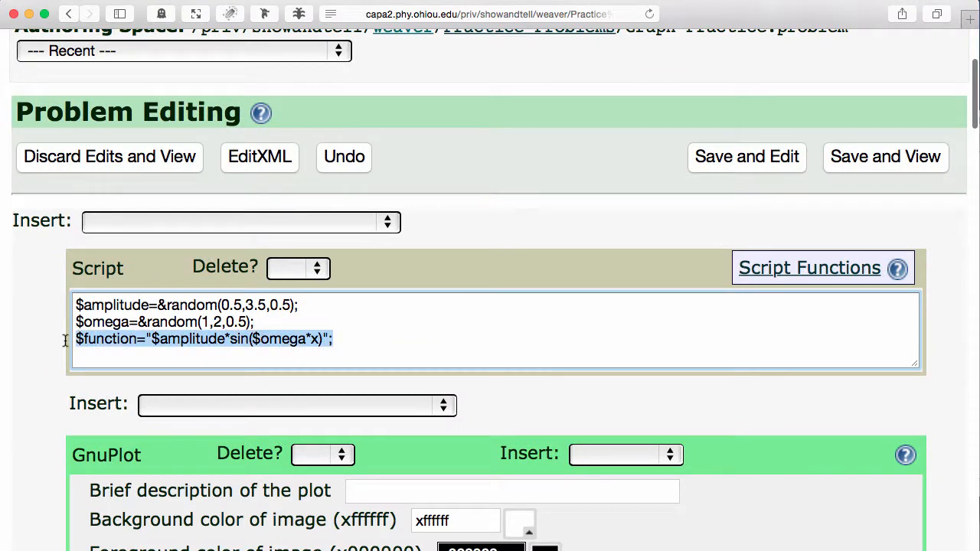
left_click(346, 337)
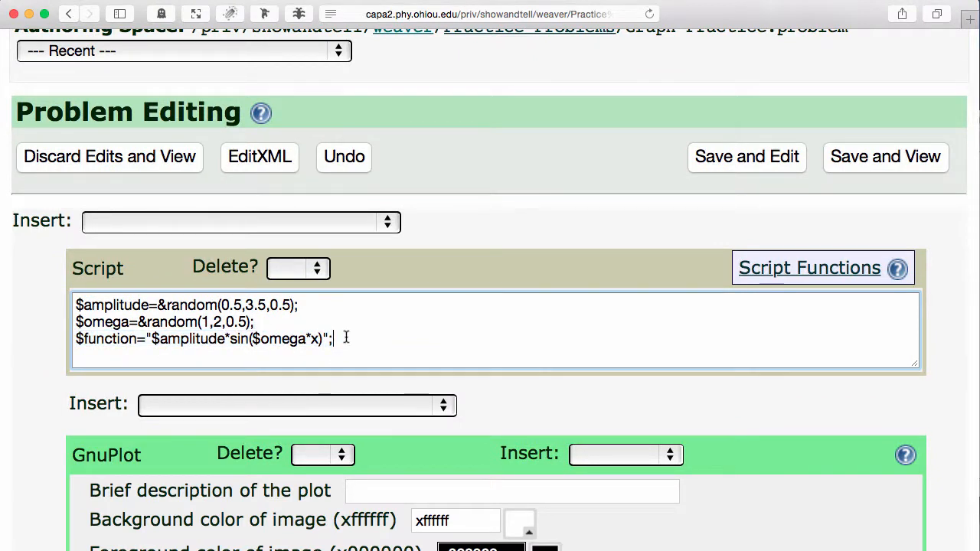
key("ctrl+v")
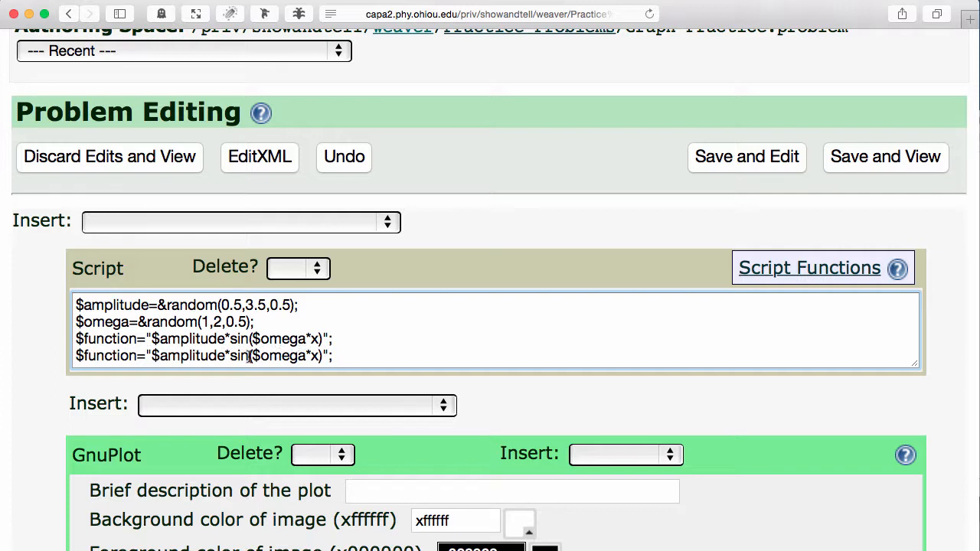
Change the duplicated script line to $function2="$amplitude*cos($omega*x)";
left_click_drag(230, 356, 242, 357)
type("cos")
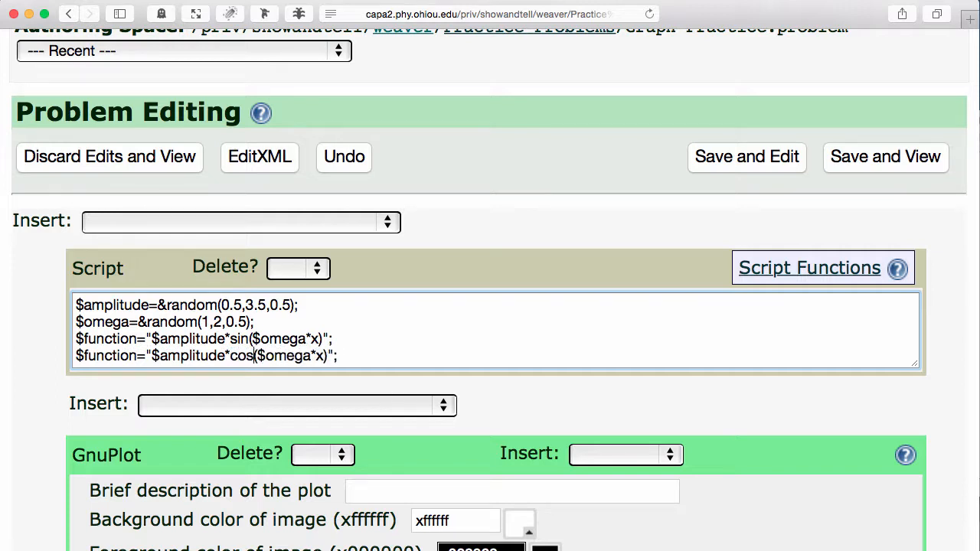
left_click(135, 356)
type("2")
left_click(393, 357)
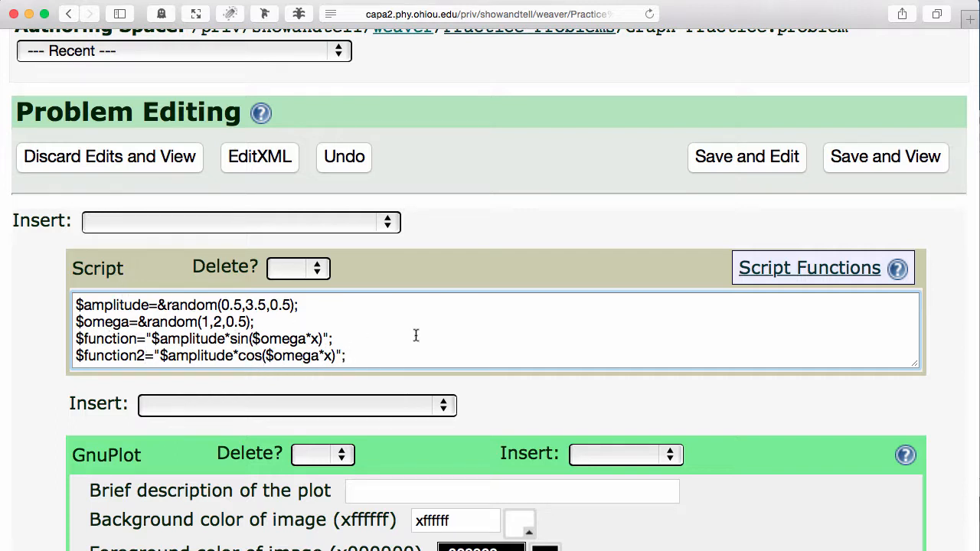
Insert a Plot Curve after the plot's Y label, saving the problem and continuing to edit
scroll(879, 440, "down", 10)
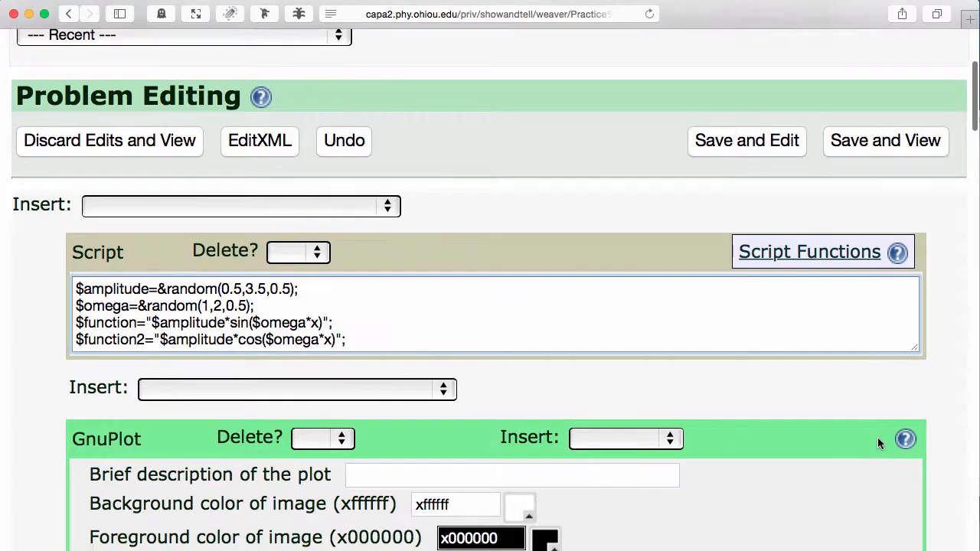
scroll(878, 443, "down", 10)
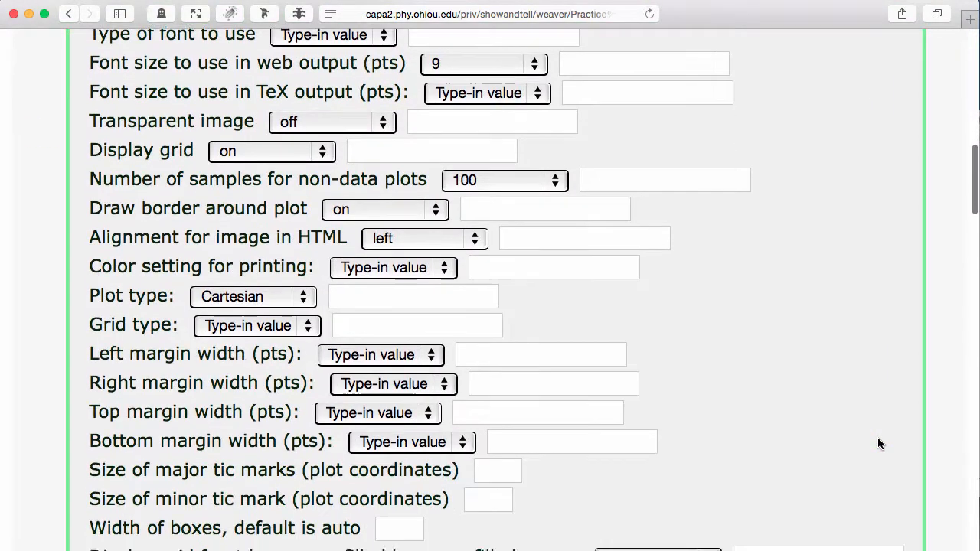
scroll(877, 443, "down", 10)
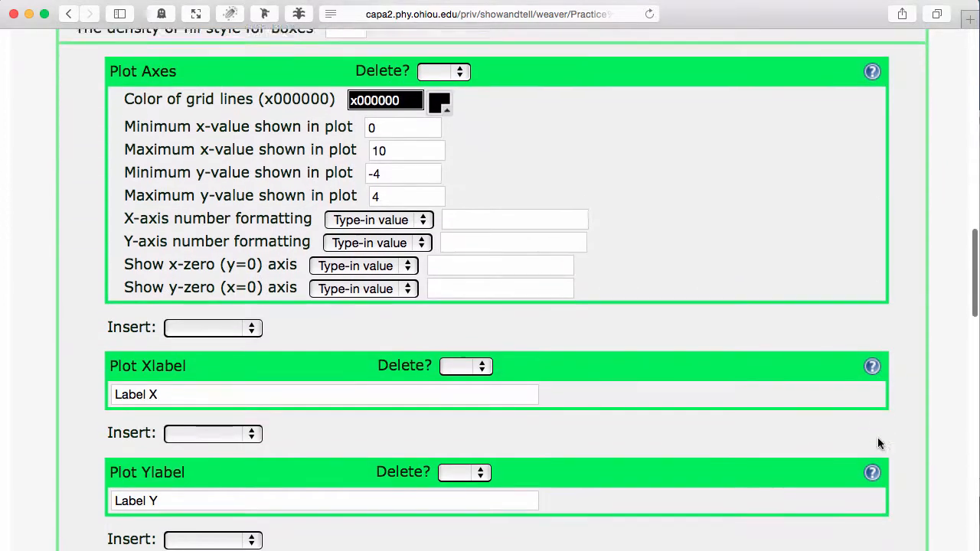
scroll(877, 443, "down", 5)
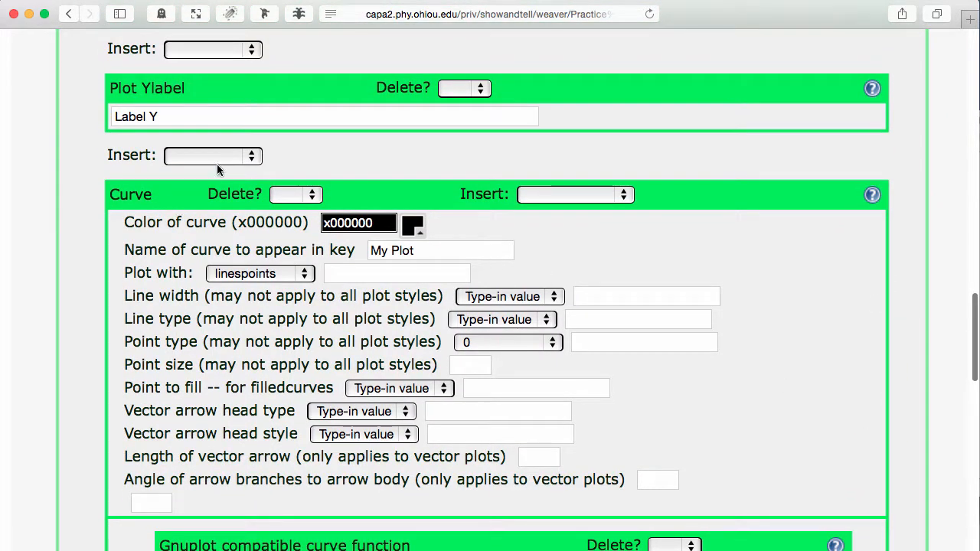
left_click(220, 157)
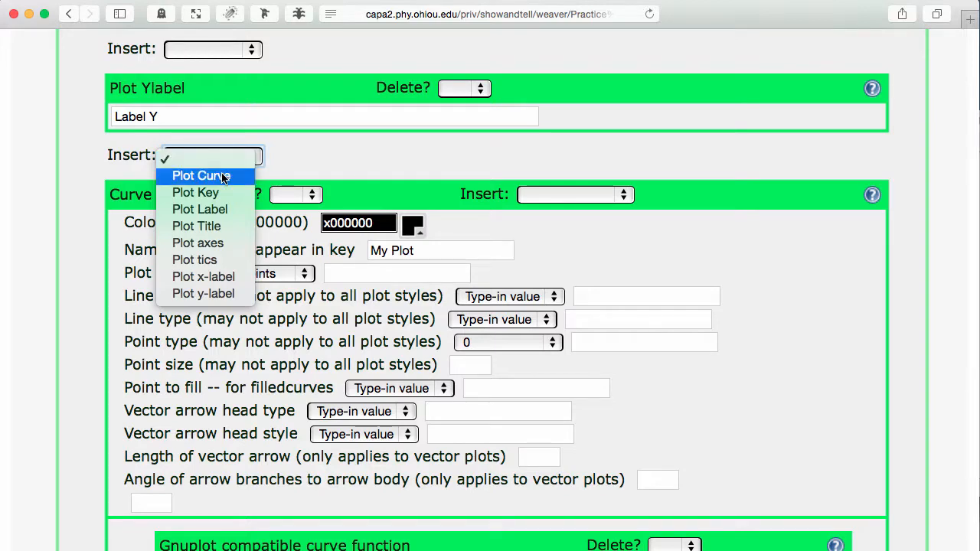
left_click(222, 177)
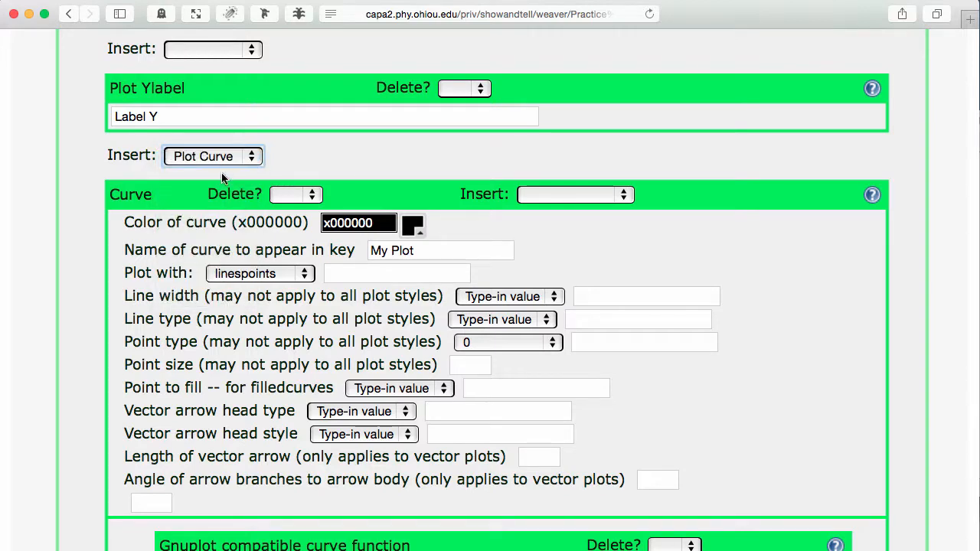
scroll(513, 272, "down", 15)
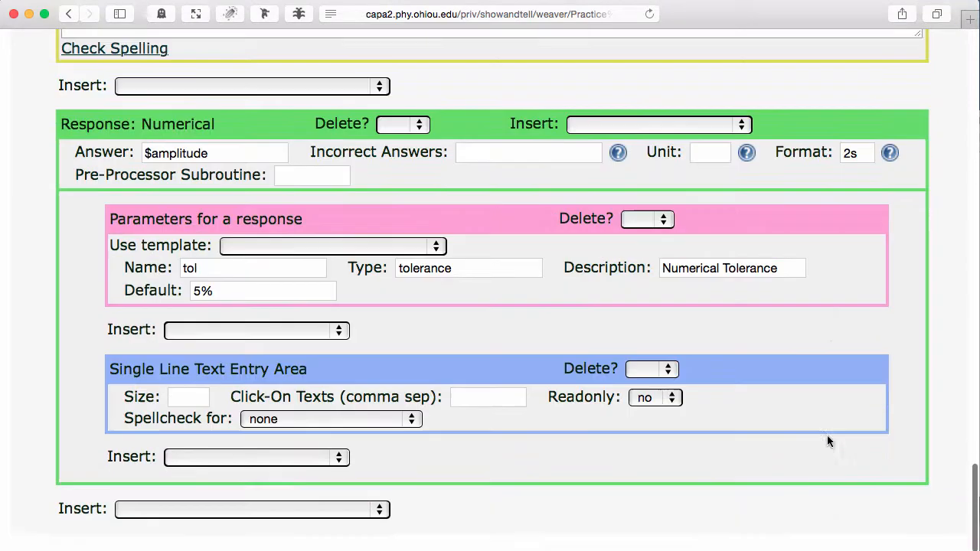
scroll(826, 441, "down", 2)
left_click(780, 530)
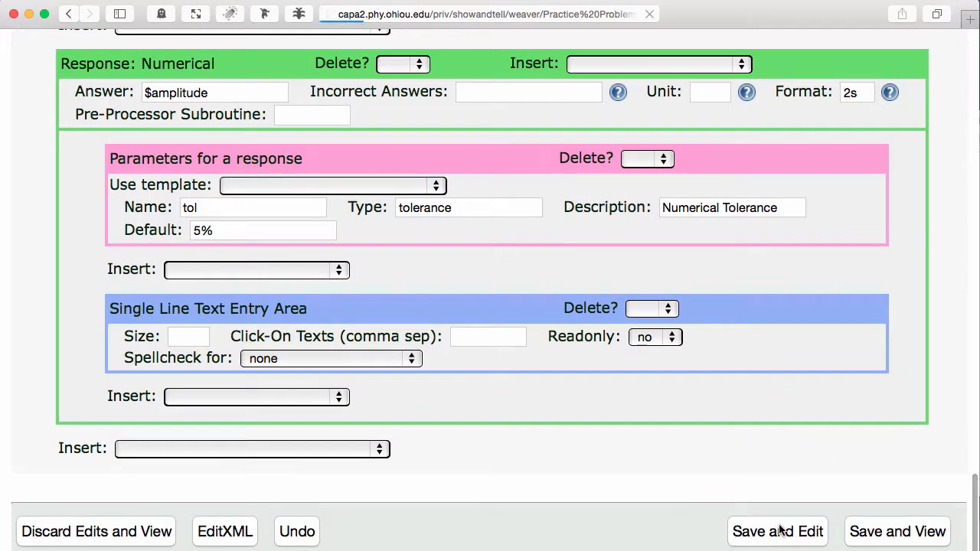
Mark both comma or space delimited curve data blocks in the new curve for deletion
scroll(653, 455, "down", 11)
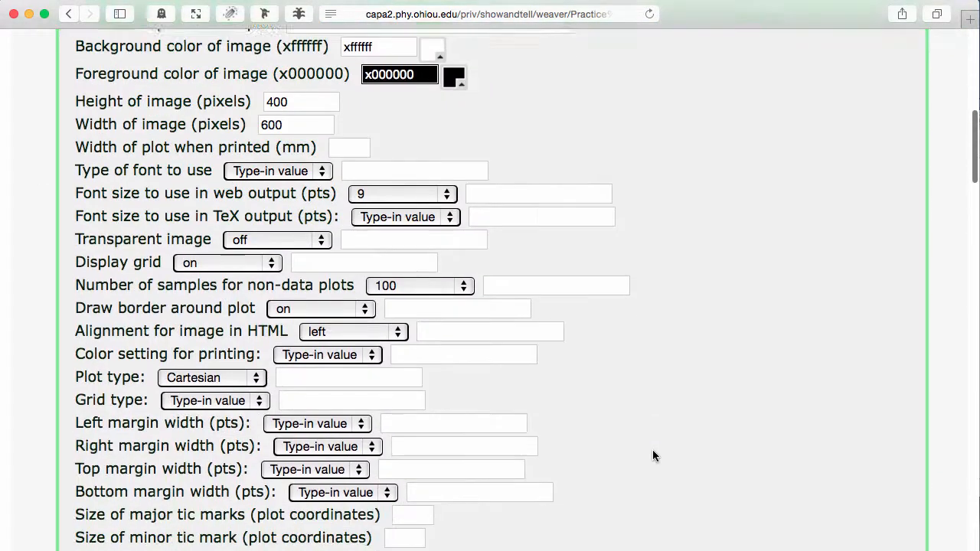
scroll(652, 455, "down", 10)
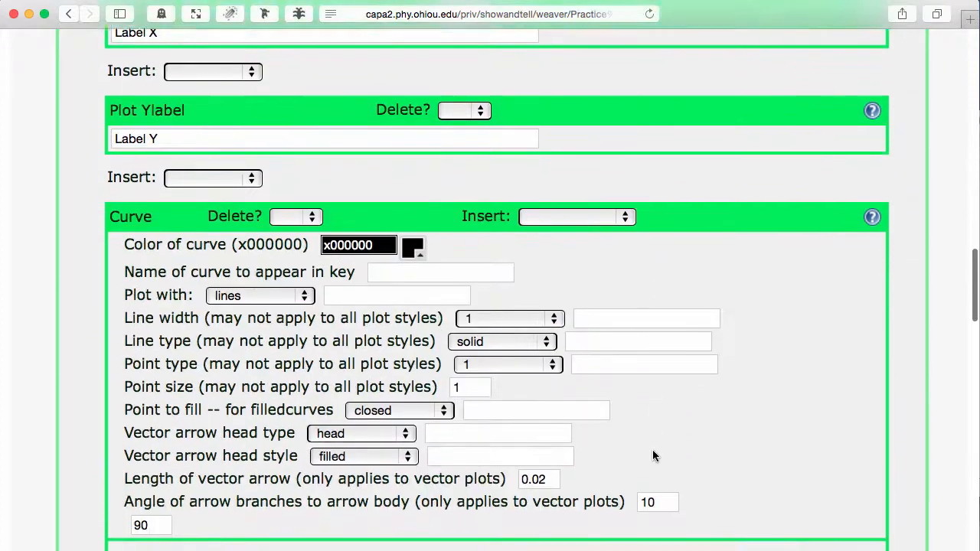
scroll(653, 452, "down", 2)
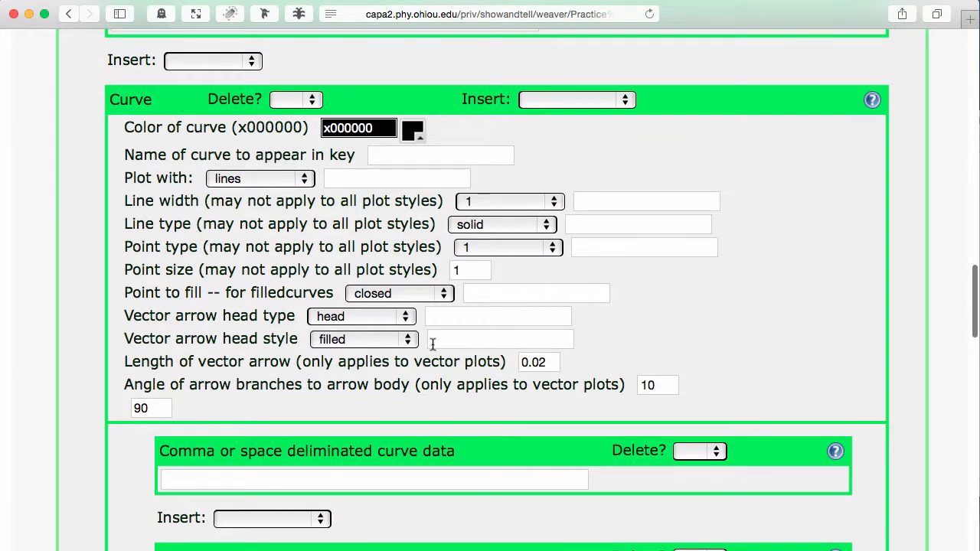
scroll(432, 343, "down", 2)
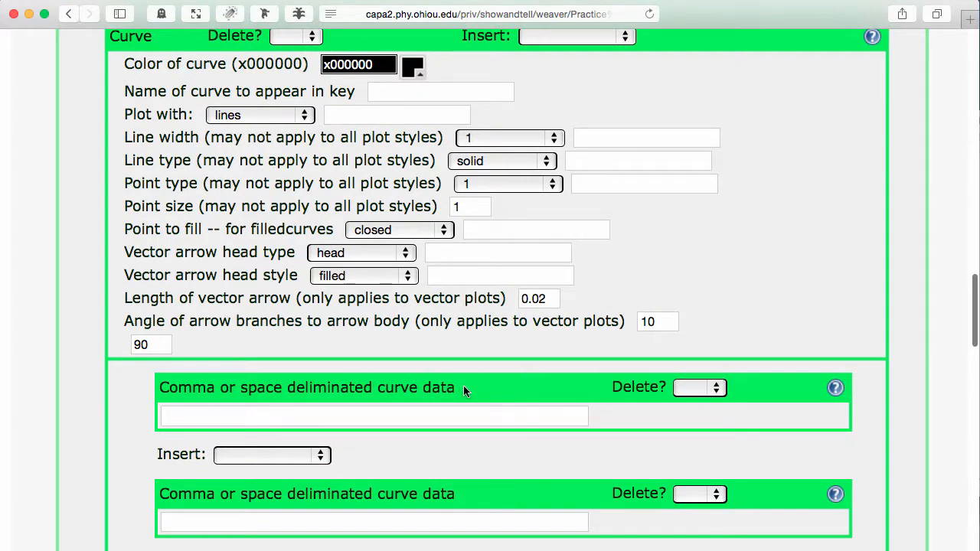
left_click(689, 391)
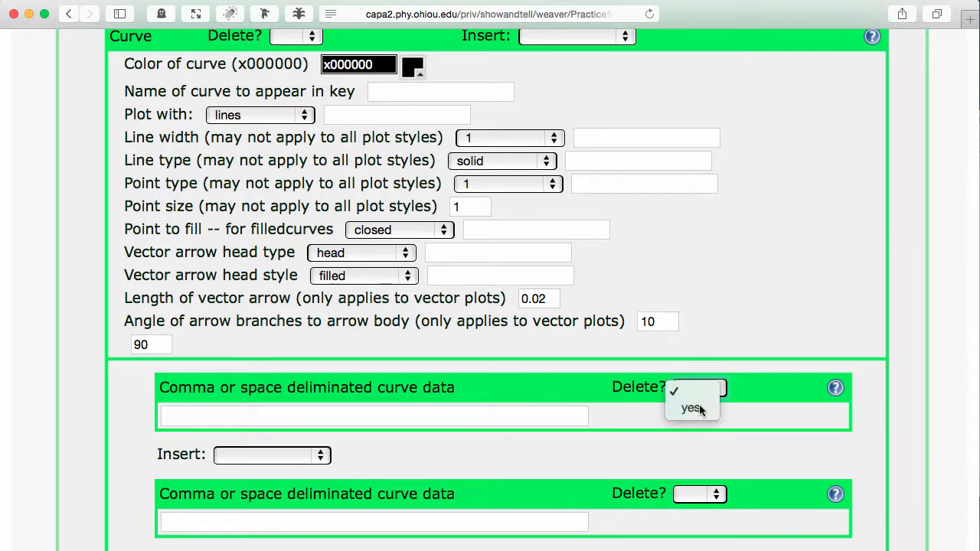
left_click(692, 409)
left_click(713, 491)
left_click(697, 513)
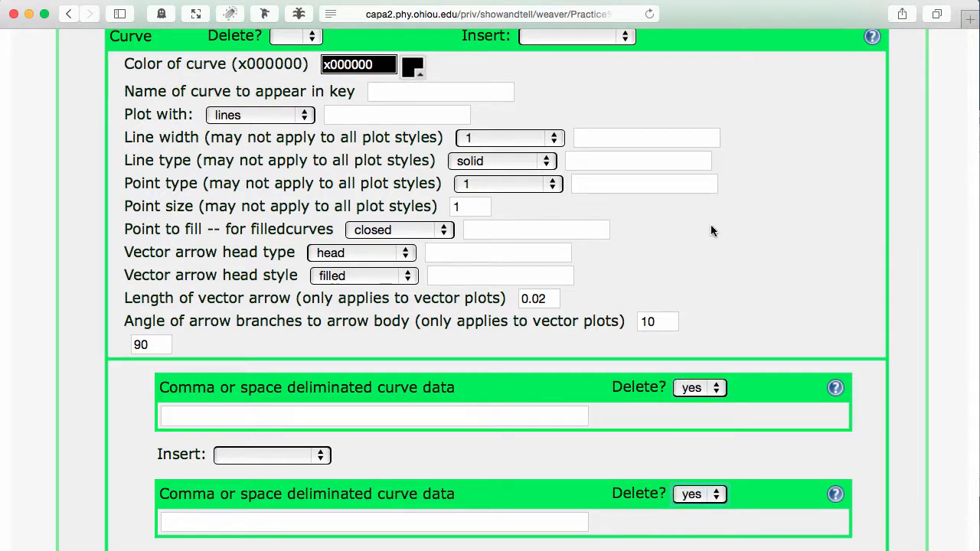
Add a Curve function to the new curve and save the problem, continuing to edit
scroll(711, 224, "up", 1)
left_click(599, 62)
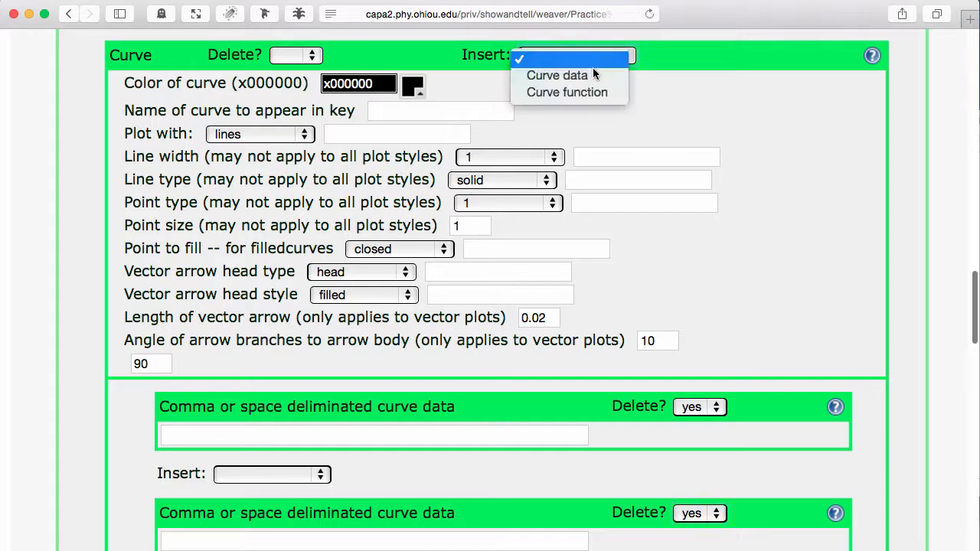
left_click(597, 90)
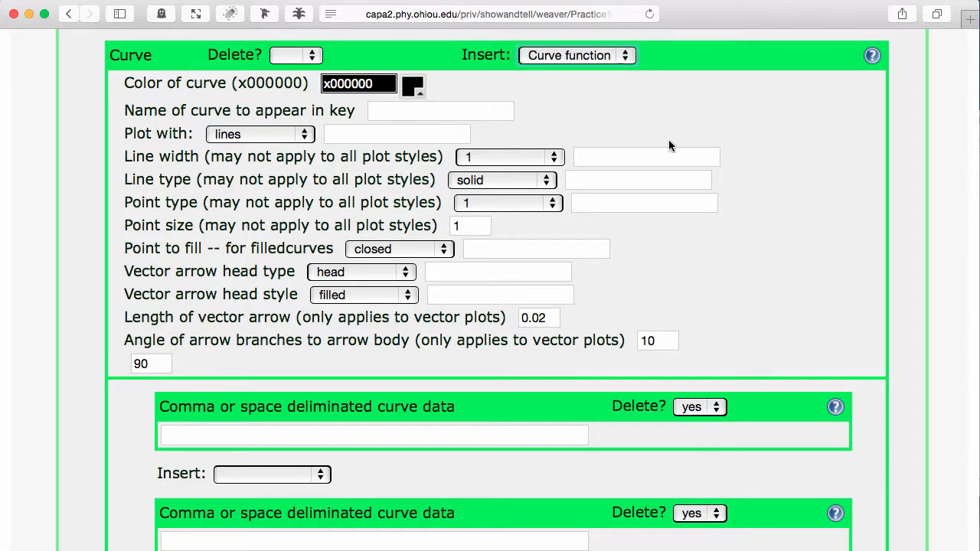
left_click(626, 61)
left_click(604, 60)
scroll(787, 144, "up", 20)
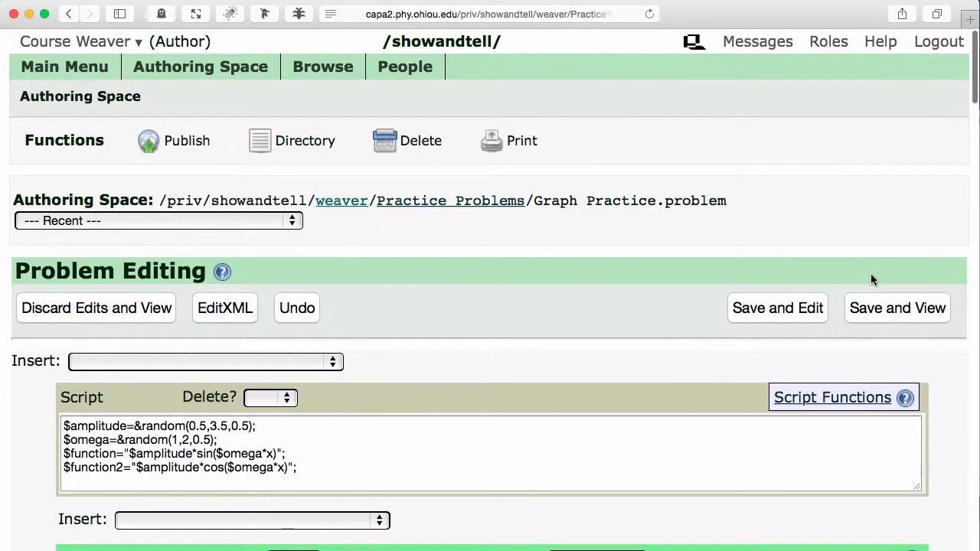
left_click(770, 309)
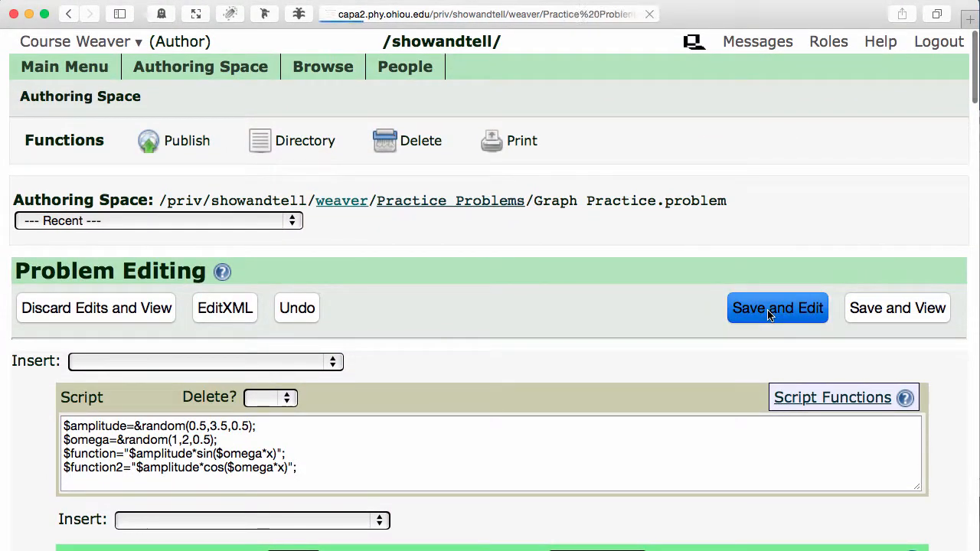
Enter $function2 as the new curve's Gnuplot compatible curve function
scroll(597, 389, "down", 20)
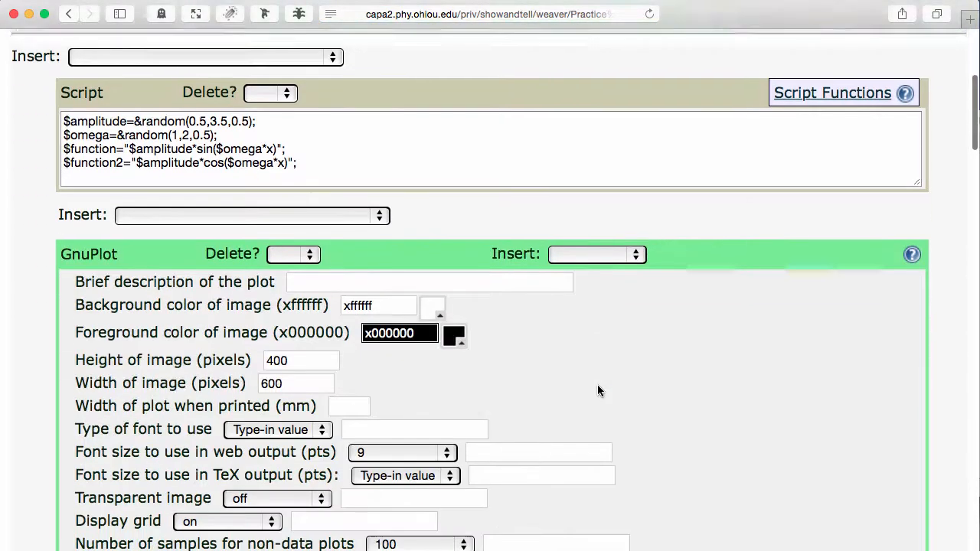
scroll(598, 390, "down", 15)
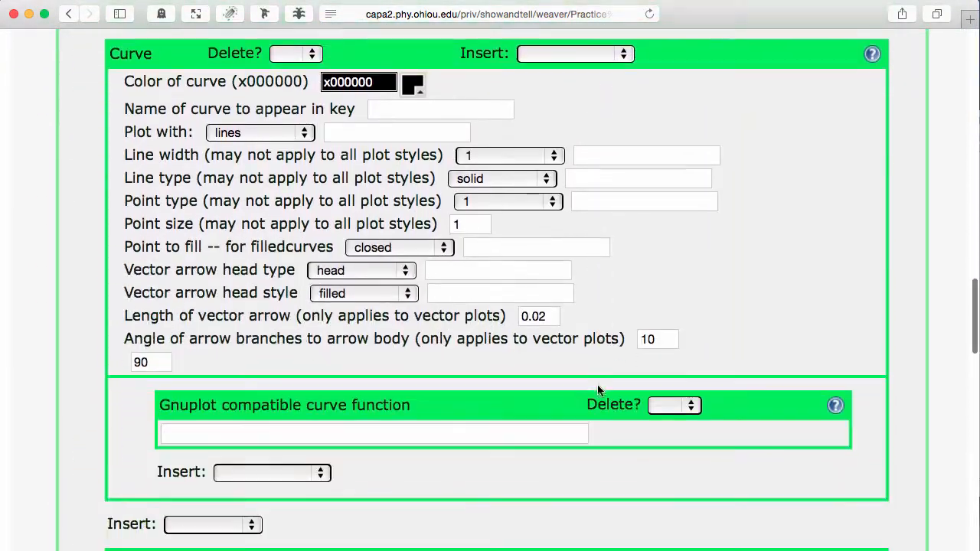
scroll(599, 390, "up", 1)
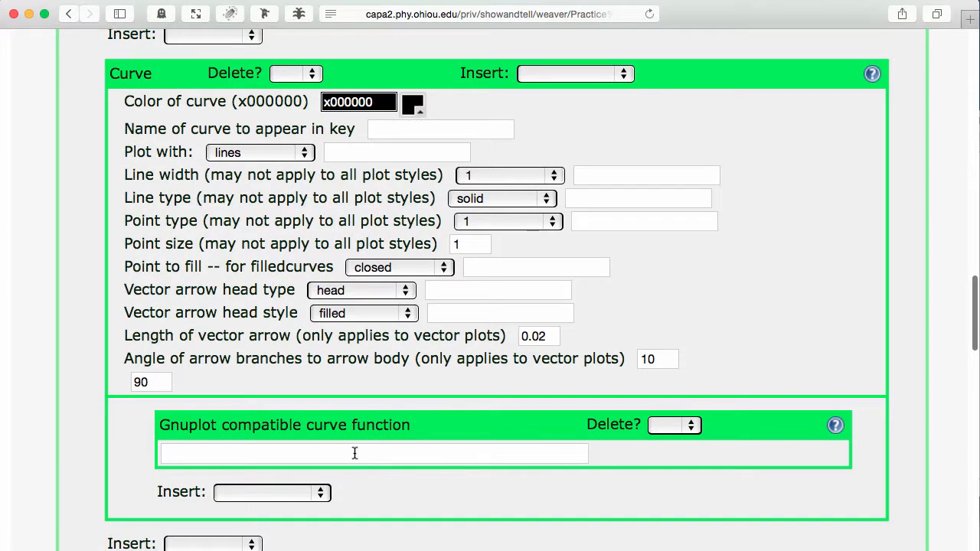
left_click(355, 454)
type("$function2")
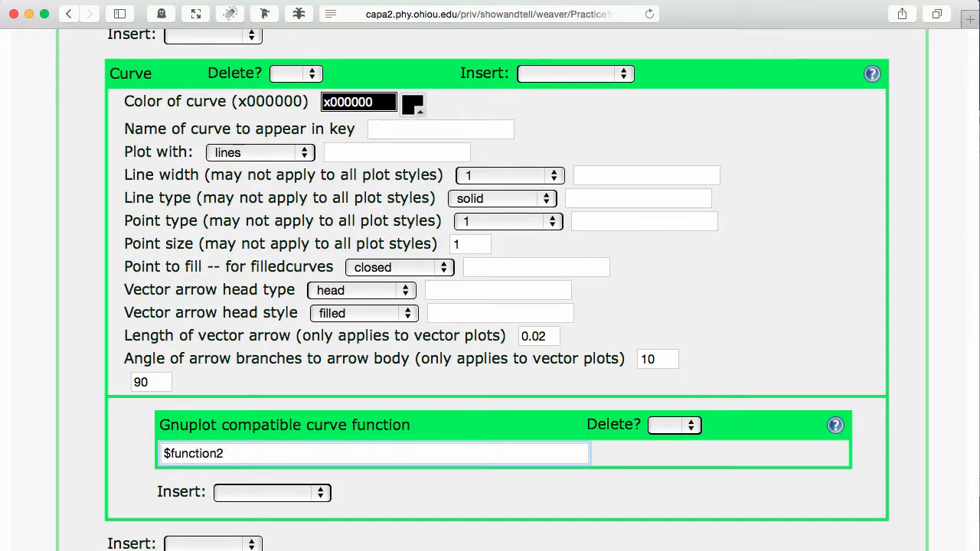
Set the new curve's color to red d32c2c, then save the problem and switch to viewing it
left_click(416, 110)
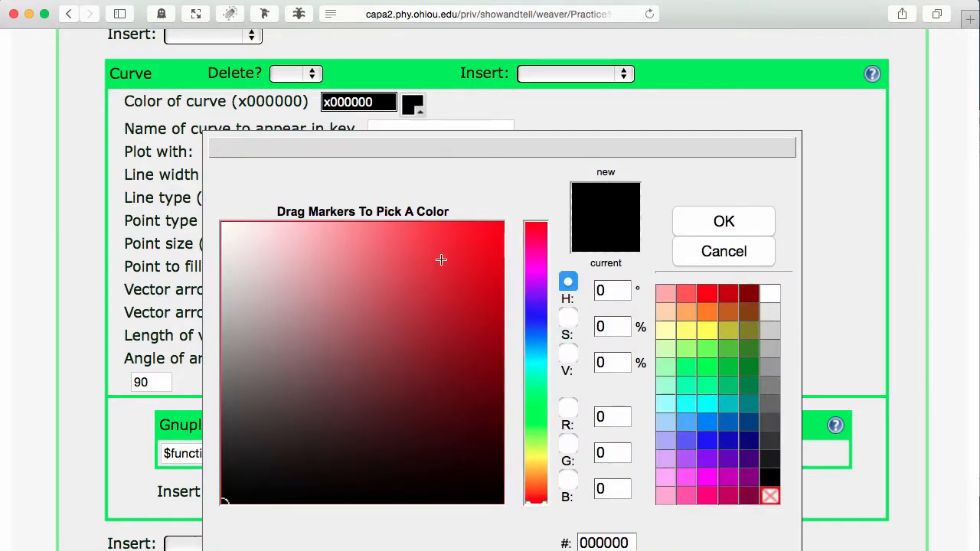
left_click(444, 268)
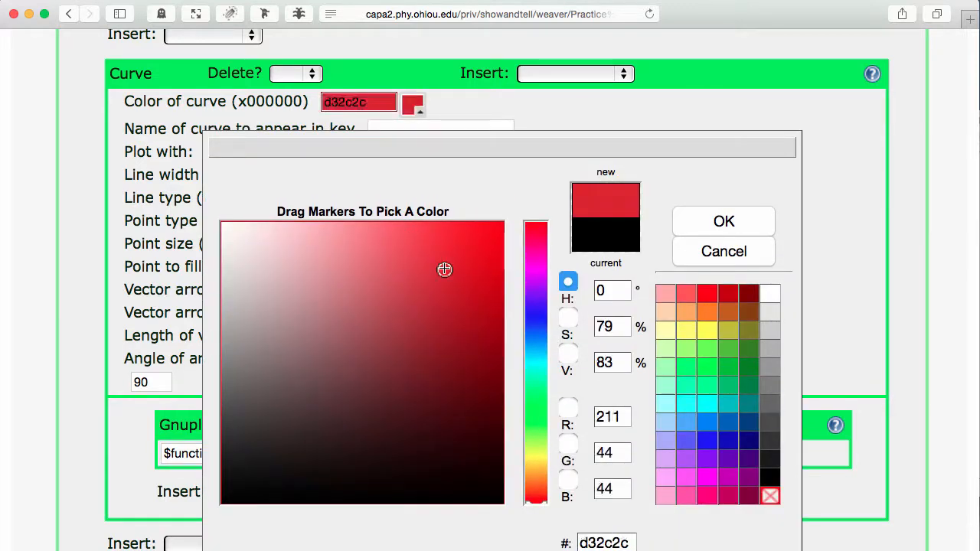
left_click(724, 220)
scroll(787, 227, "up", 20)
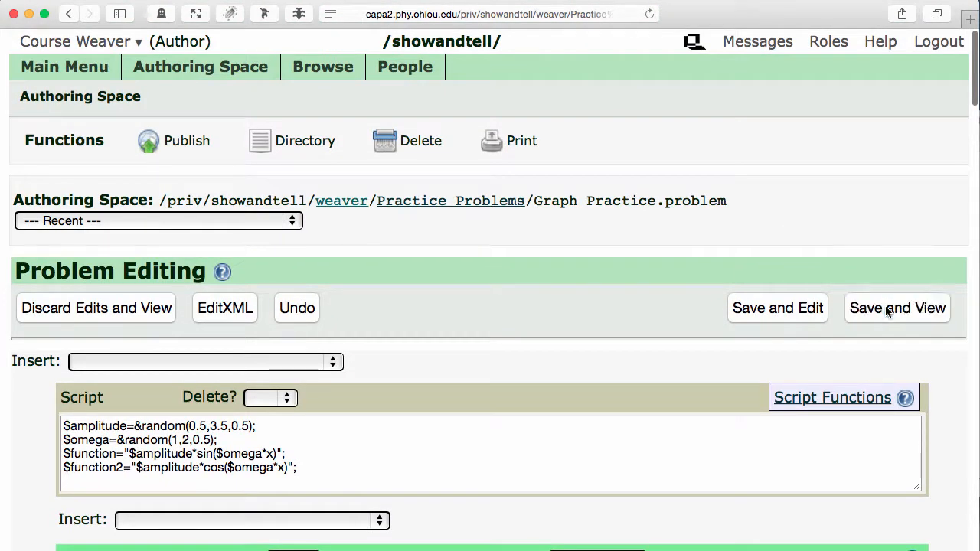
left_click(887, 310)
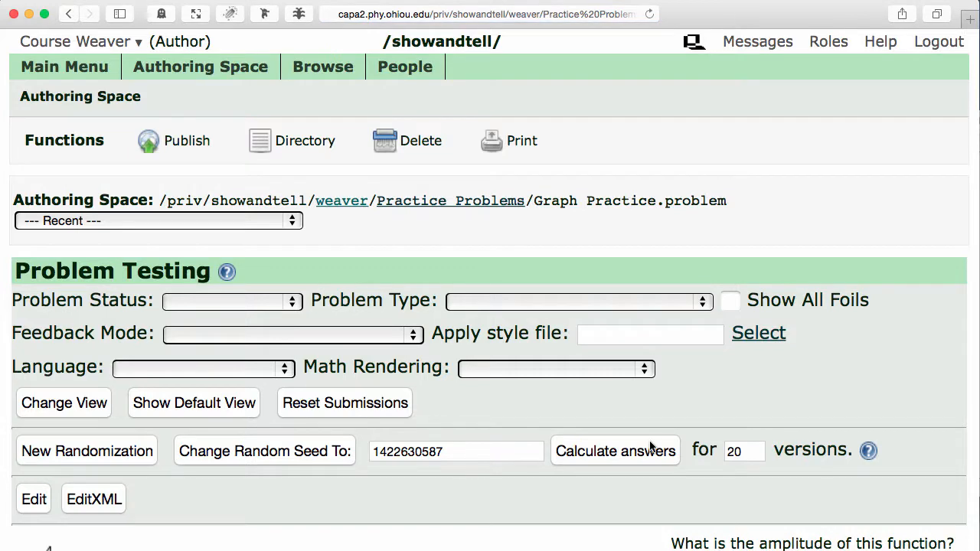
Check the plot with both curves in the problem test view under two new randomizations
key("super+minus")
key("super+minus")
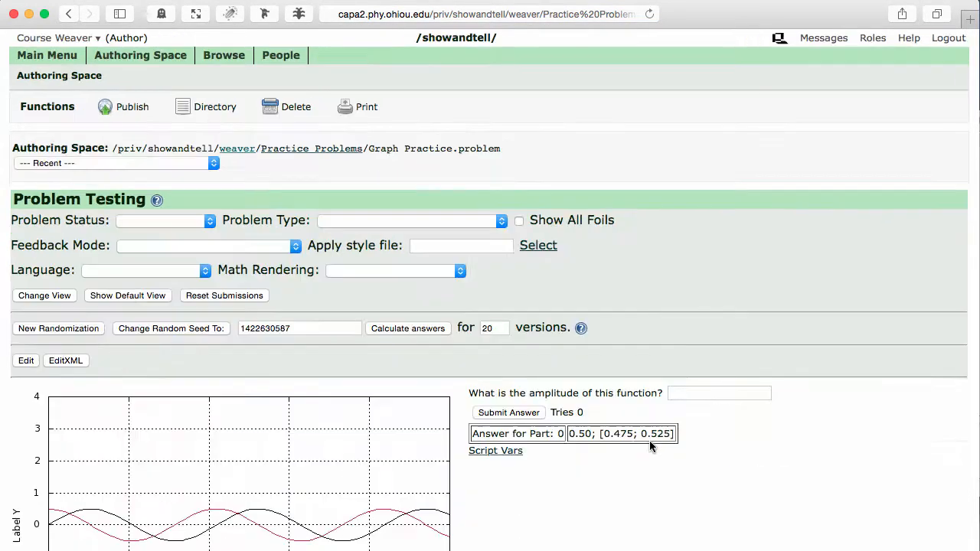
scroll(649, 447, "down", 4)
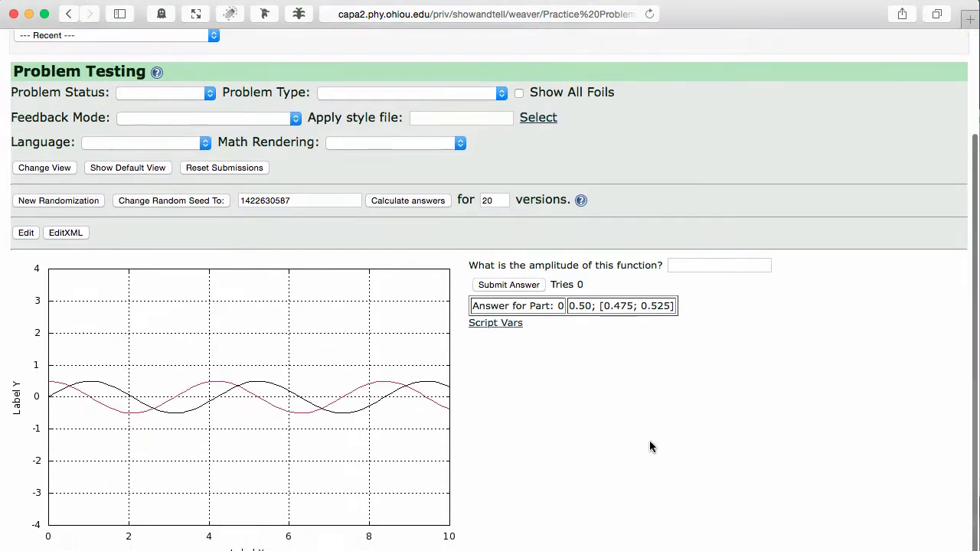
left_click(64, 207)
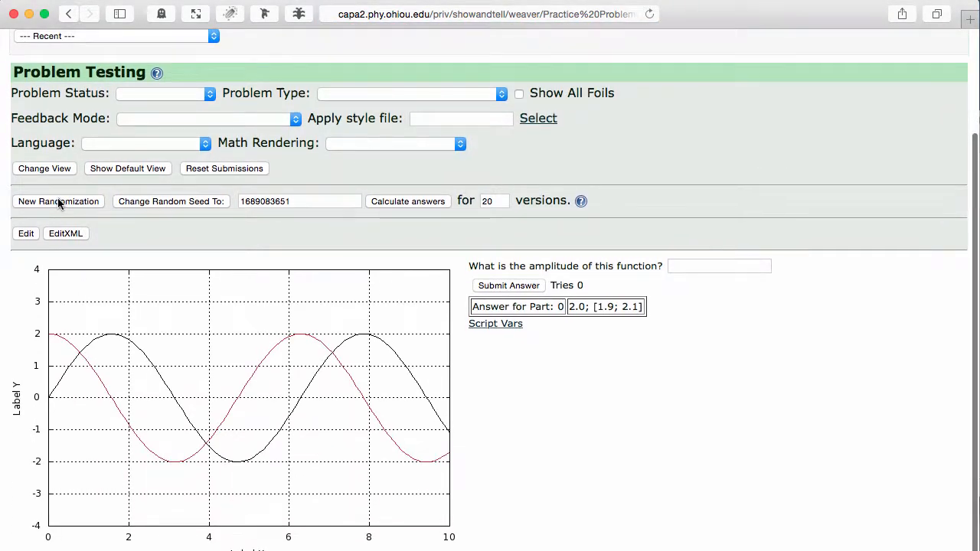
left_click(59, 203)
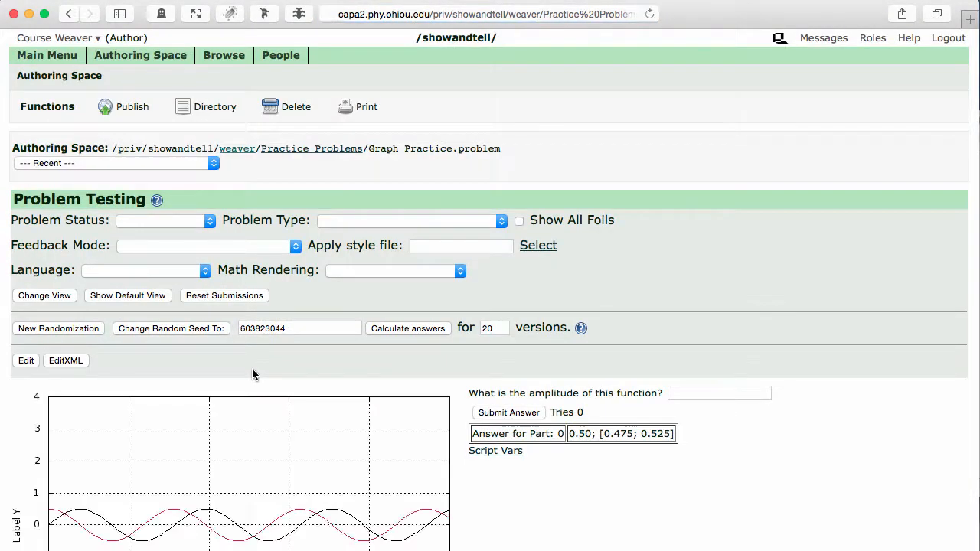